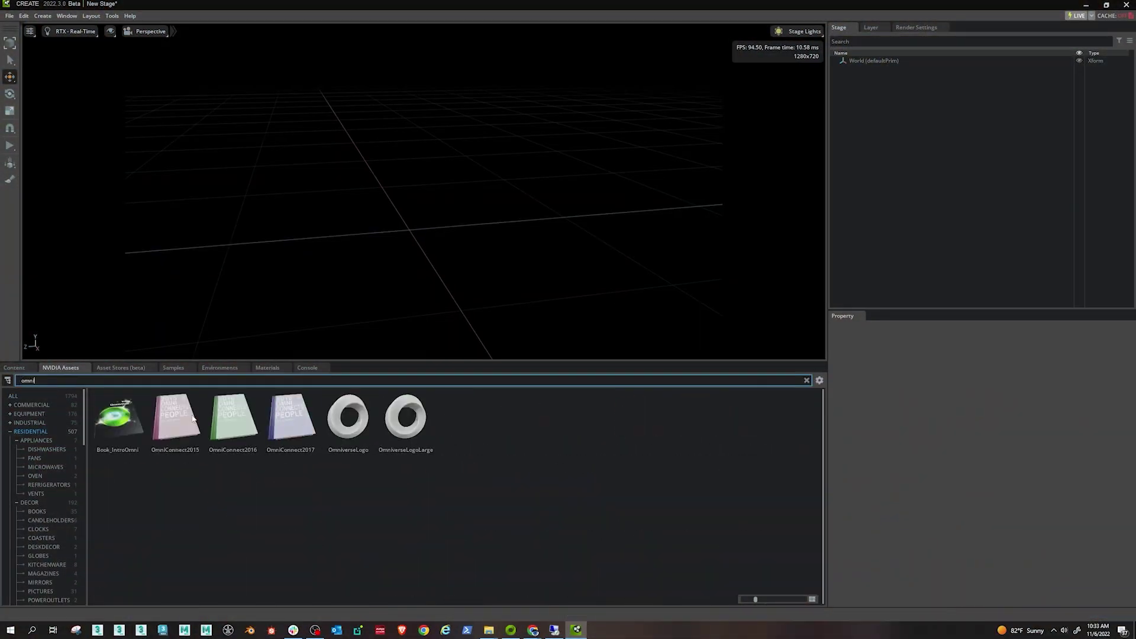
# Place the OmniverseLogo asset at the centre of the stage grid and scale it up uniformly to about 3.75
pyautogui.moveTo(347, 417); pyautogui.dragTo(437, 216)
pyautogui.press('r')
# Search the asset stores for "flower" and limit the results to Sketchfab
pyautogui.click(125, 368)
pyautogui.click(142, 380)
pyautogui.write('flower')
pyautogui.press('Return')
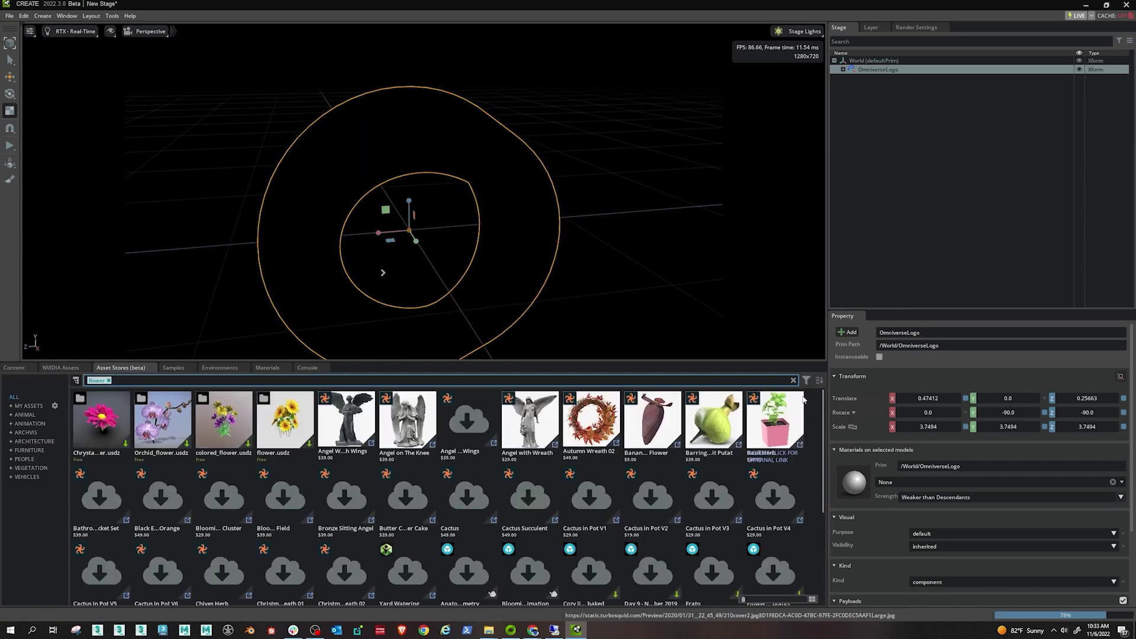
pyautogui.click(806, 380)
pyautogui.click(839, 454)
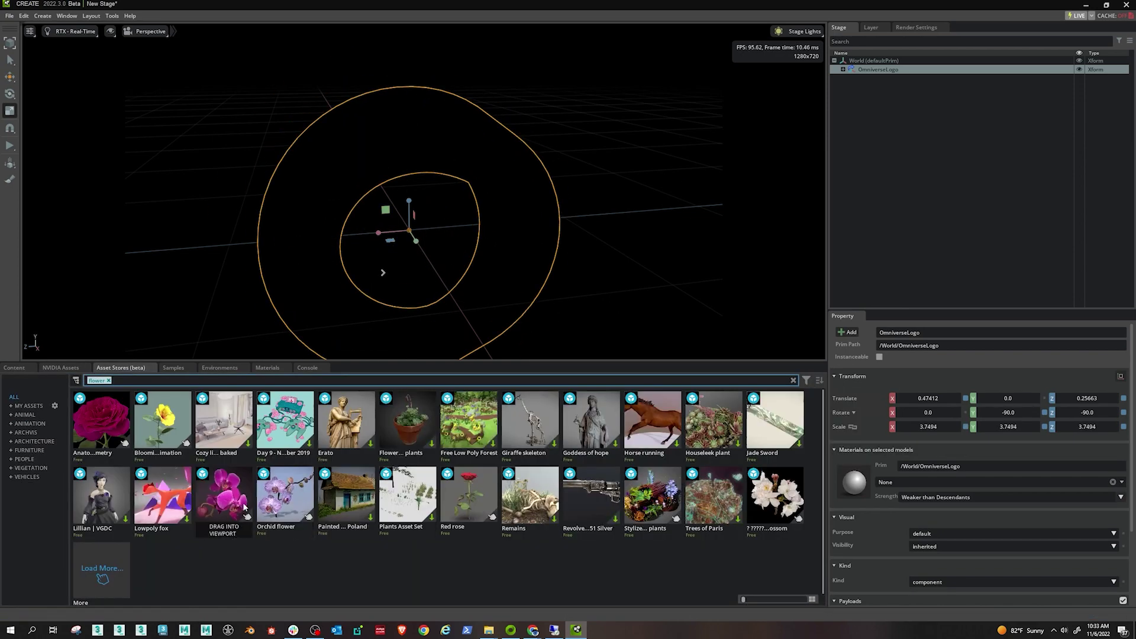
# Add the free Orchid, Orchid flower and Lilies models to the stage
pyautogui.moveTo(224, 499); pyautogui.dragTo(900, 228)
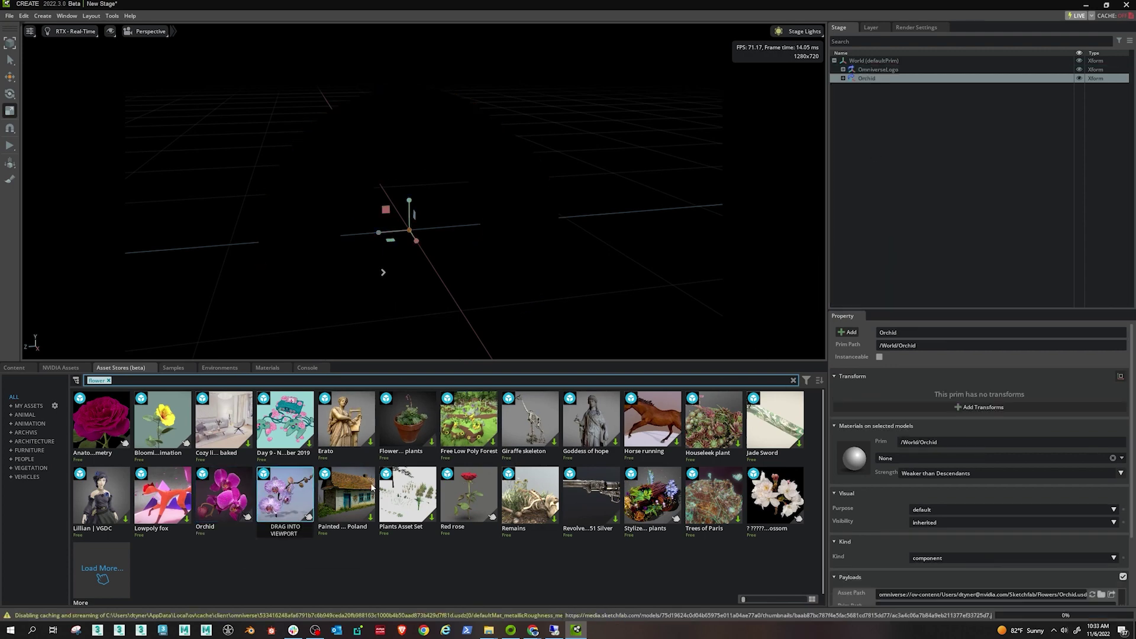
pyautogui.scroll(-1, 319, 535)
pyautogui.scroll(-5, 319, 535)
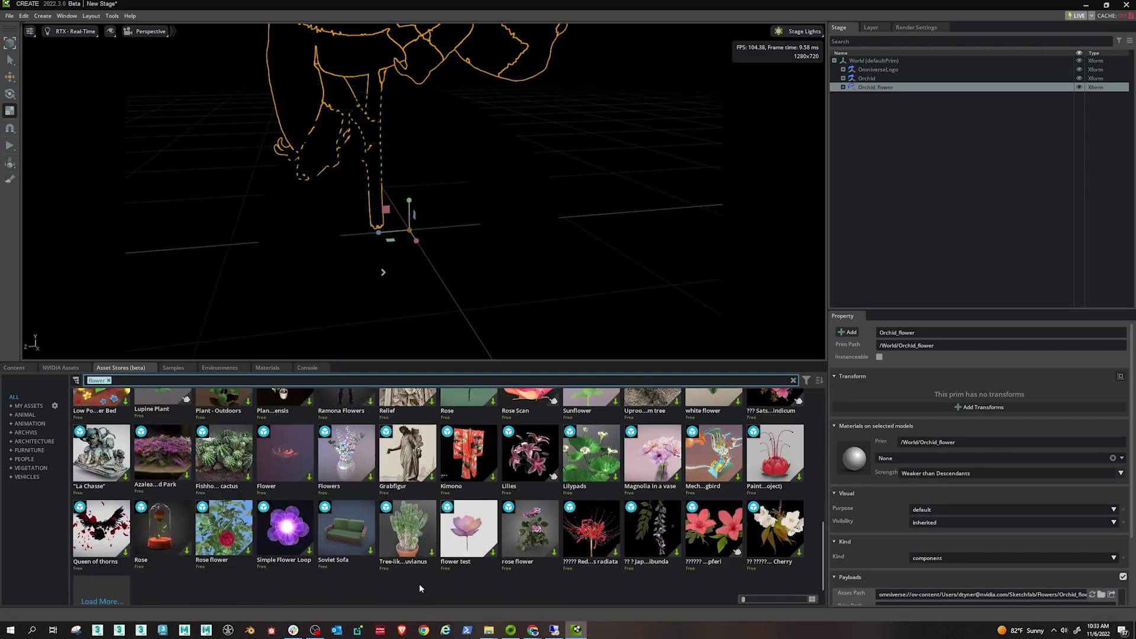
pyautogui.moveTo(530, 453); pyautogui.dragTo(907, 196)
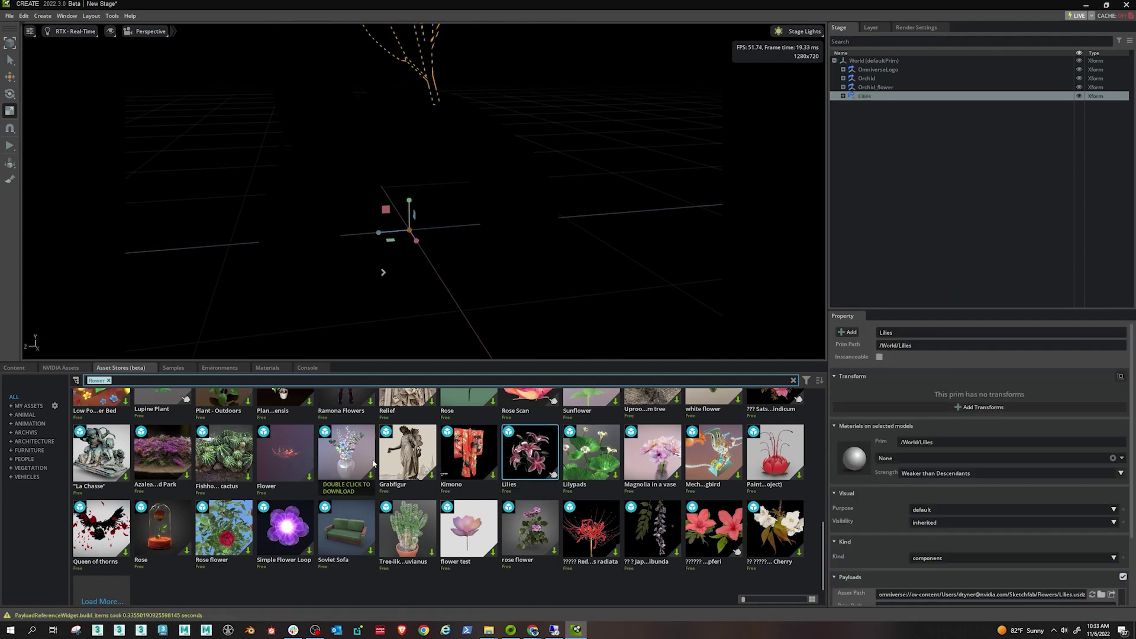
# Create a distant light in the stage and rotate it to light the scene
pyautogui.rightClick(869, 146)
pyautogui.moveTo(892, 164)
pyautogui.moveTo(976, 184)
pyautogui.click(1043, 205)
pyautogui.press('e')
pyautogui.moveTo(402, 242); pyautogui.dragTo(429, 236)
pyautogui.moveTo(495, 237); pyautogui.dragTo(477, 182, button='right')
pyautogui.scroll(-5, 467, 180)
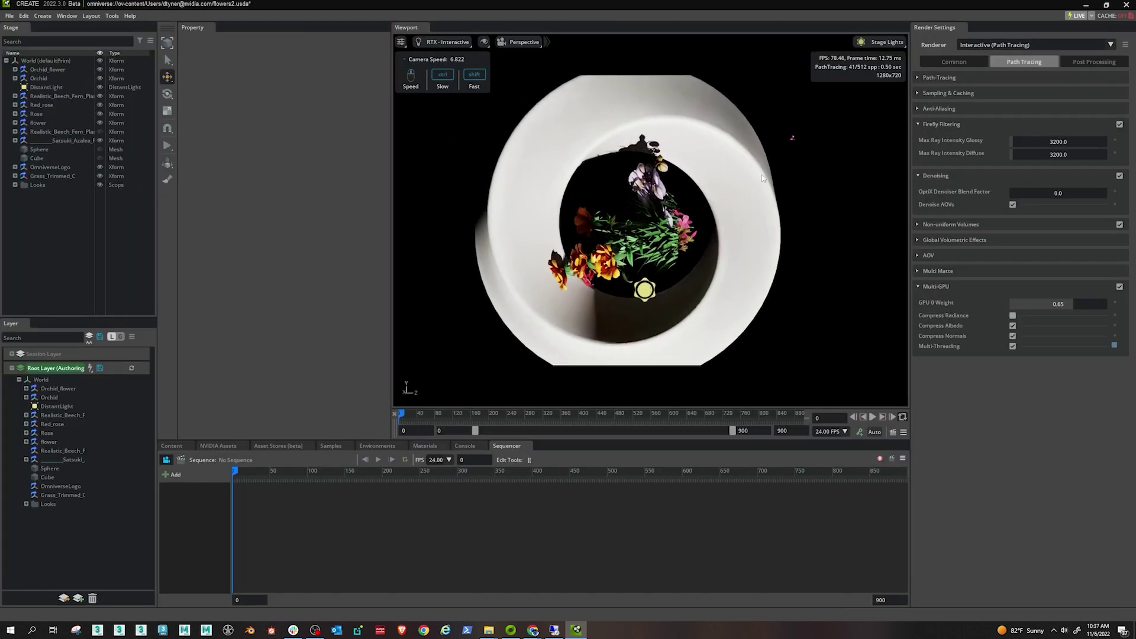
# Set the translation of the Object_0 mesh inside Orchid back to 0, 0, 0 and collapse the Orchid hierarchy
pyautogui.click(792, 139)
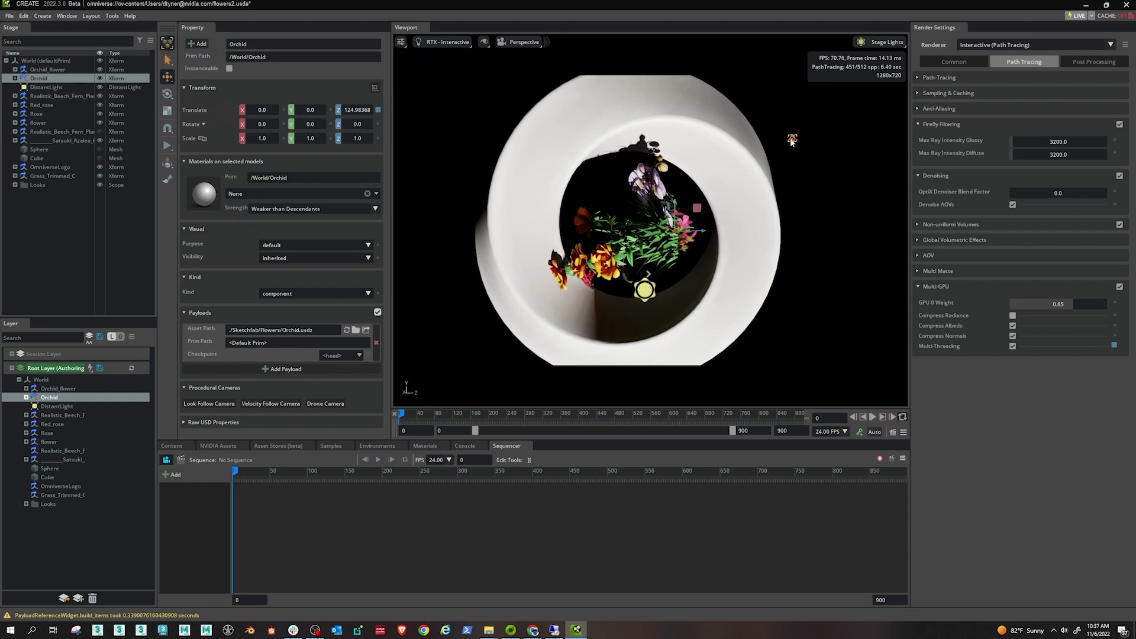
pyautogui.click(787, 143)
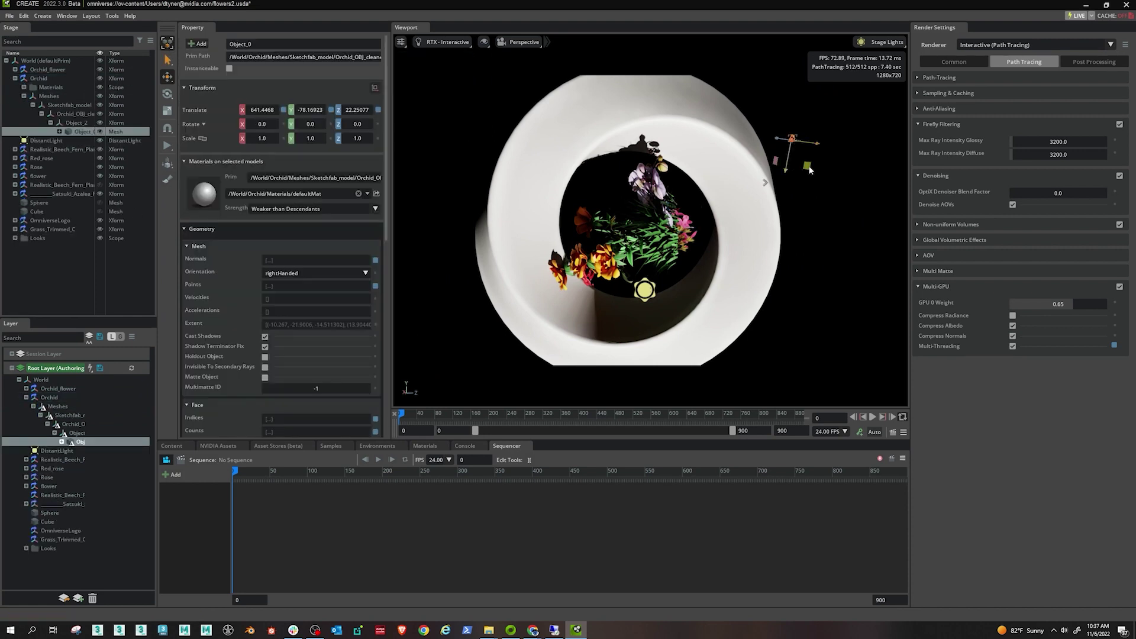
pyautogui.moveTo(808, 167); pyautogui.dragTo(373, 169)
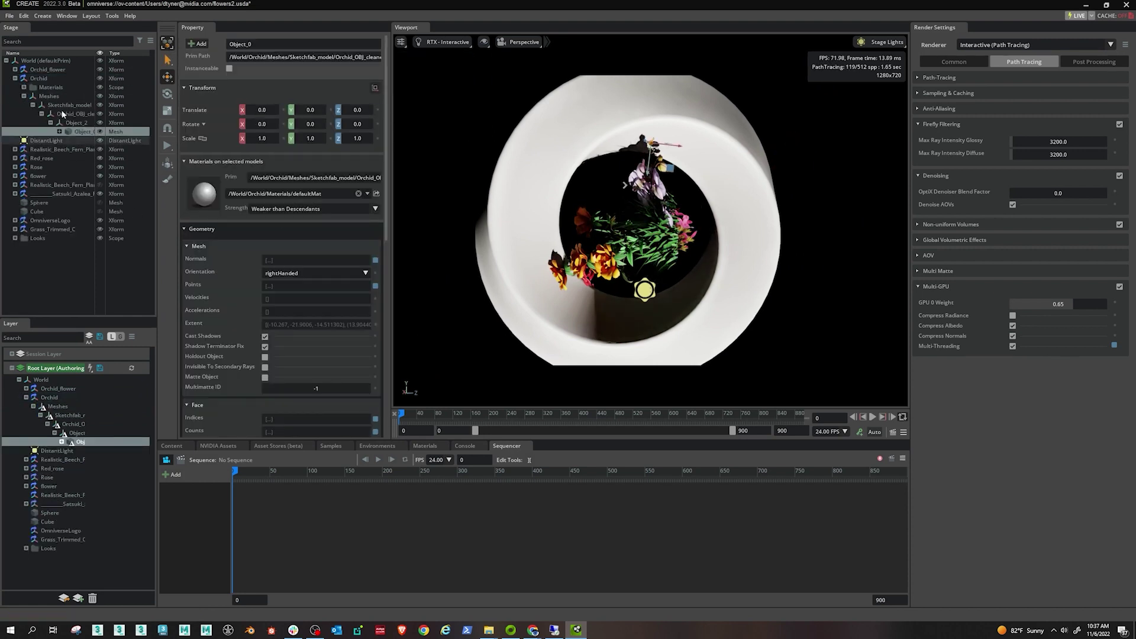
pyautogui.click(16, 78)
# Open the Paint tool docked beside Render Settings and create a new Scatter brush named theFlowers
pyautogui.click(168, 179)
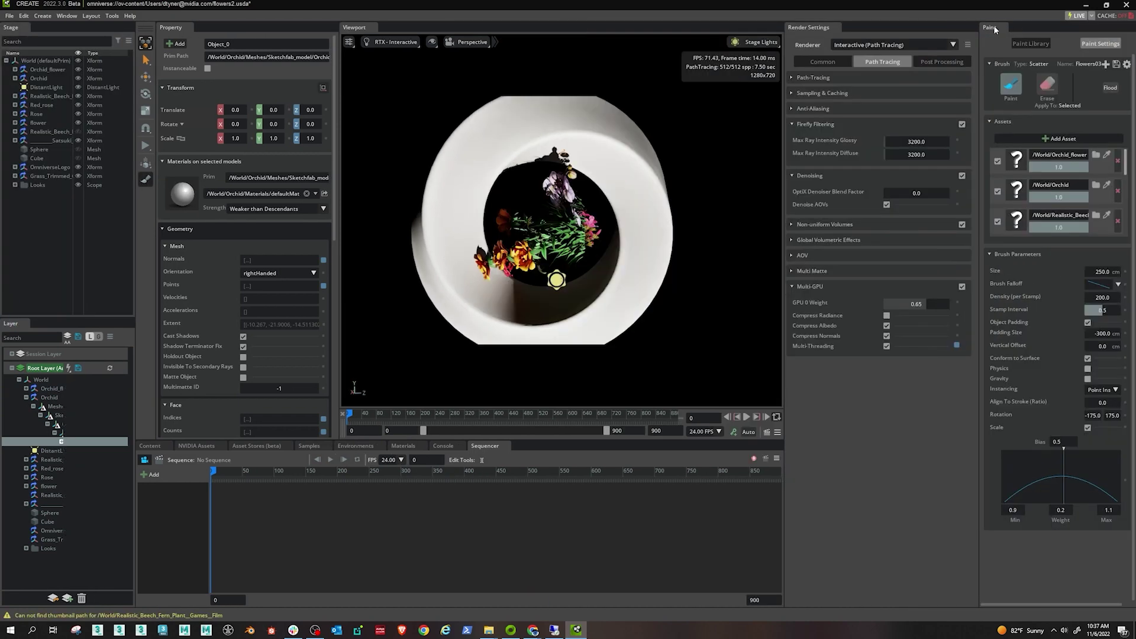
pyautogui.moveTo(995, 29)
pyautogui.mouseDown()
pyautogui.moveTo(1027, 313)
pyautogui.moveTo(973, 86)
pyautogui.mouseUp()
pyautogui.click(1097, 64)
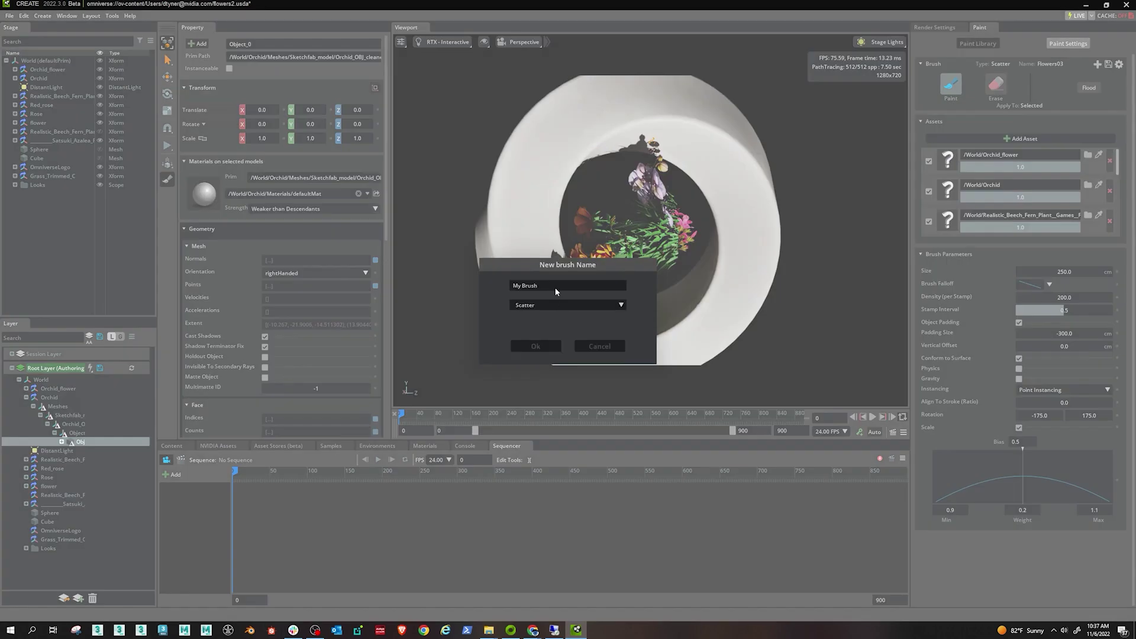
pyautogui.write('theFlowers')
pyautogui.click(542, 346)
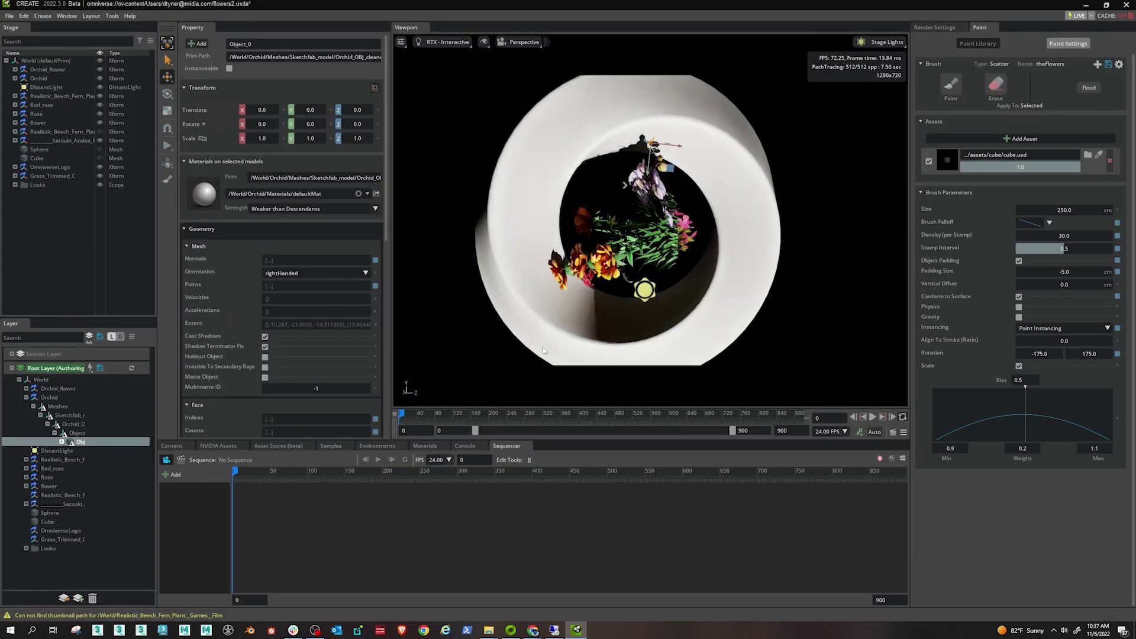
# Replace the brush's default cube asset with the eight flower and plant prims from the stage, excluding the light
pyautogui.click(48, 69)
pyautogui.keyDown('ctrl'); pyautogui.click(45, 78); pyautogui.keyUp('ctrl')
pyautogui.keyDown('ctrl'); pyautogui.click(49, 96); pyautogui.keyUp('ctrl')
pyautogui.keyDown('ctrl'); pyautogui.click(46, 106); pyautogui.keyUp('ctrl')
pyautogui.keyDown('ctrl'); pyautogui.click(46, 114); pyautogui.keyUp('ctrl')
pyautogui.keyDown('ctrl'); pyautogui.click(46, 123); pyautogui.keyUp('ctrl')
pyautogui.keyDown('ctrl'); pyautogui.click(46, 132); pyautogui.keyUp('ctrl')
pyautogui.keyDown('ctrl'); pyautogui.click(46, 140); pyautogui.keyUp('ctrl')
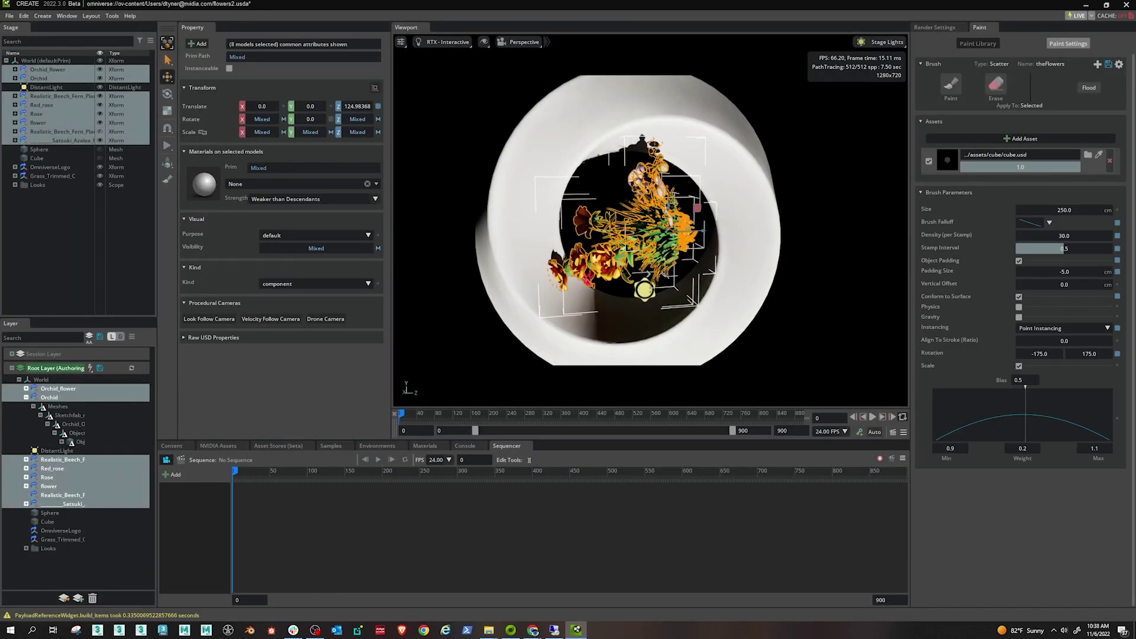
pyautogui.click(1109, 170)
pyautogui.click(1035, 139)
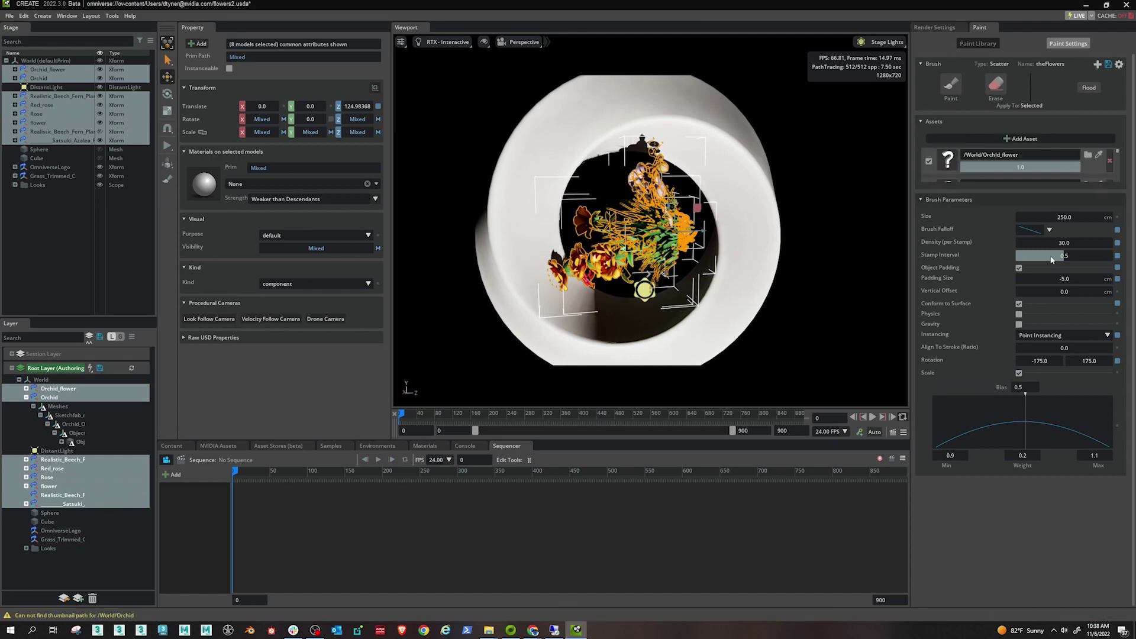
pyautogui.scroll(-3, 1107, 328)
pyautogui.click(1109, 331)
pyautogui.click(1110, 405)
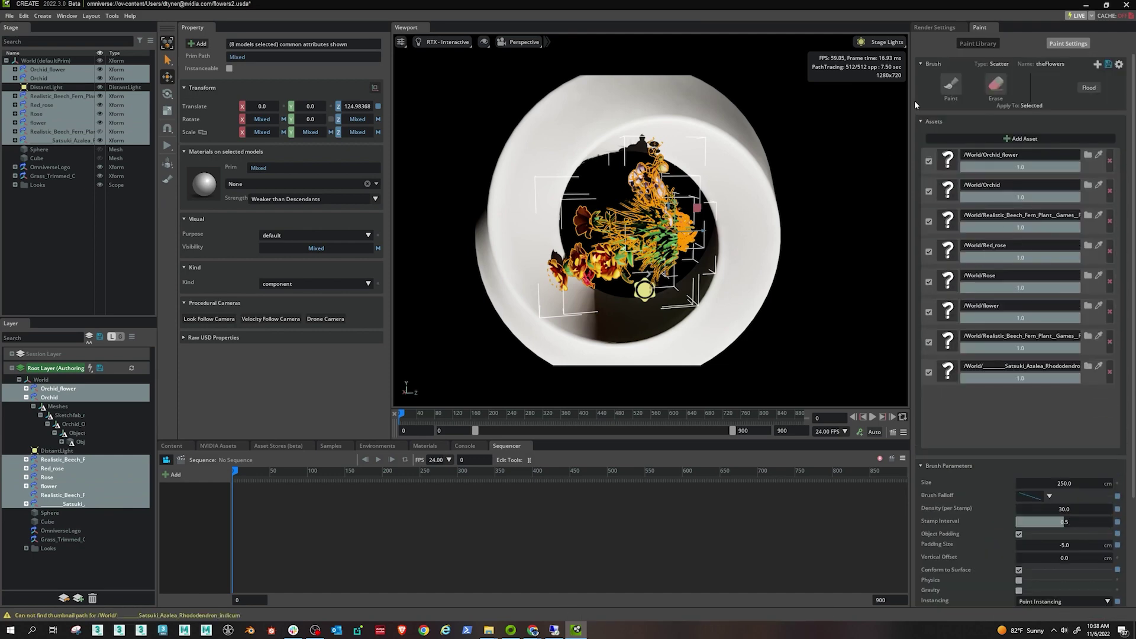
# Target the OmniverseLogo mesh and set the brush to size 20 cm, density 150, padding -30 cm and scale range 0.125 to 0.3 for painting
pyautogui.click(773, 148)
pyautogui.moveTo(1001, 450); pyautogui.dragTo(1013, 232)
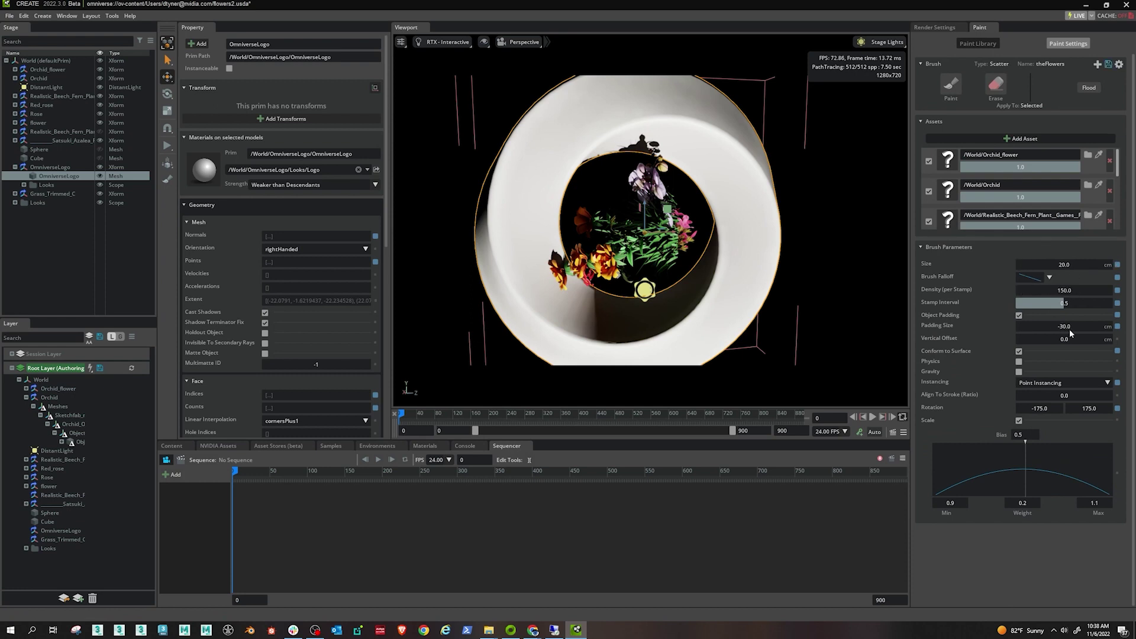
pyautogui.click(951, 89)
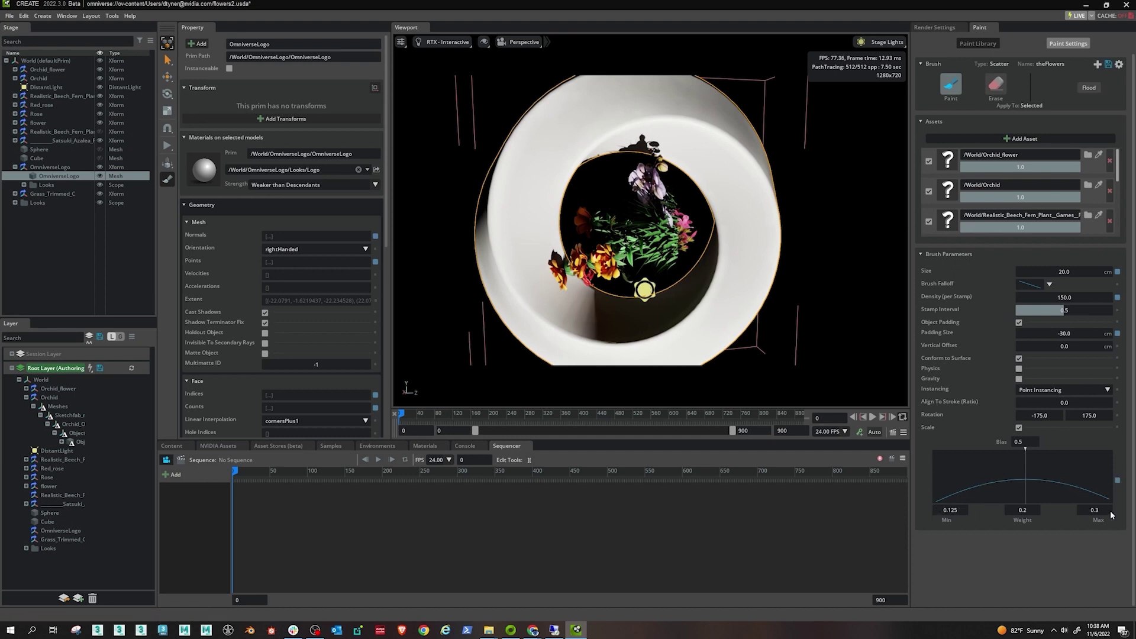
# Try to flood the OmniverseLogo mesh with the theFlowers brush at these settings, accepting the large asset amount
pyautogui.click(1094, 86)
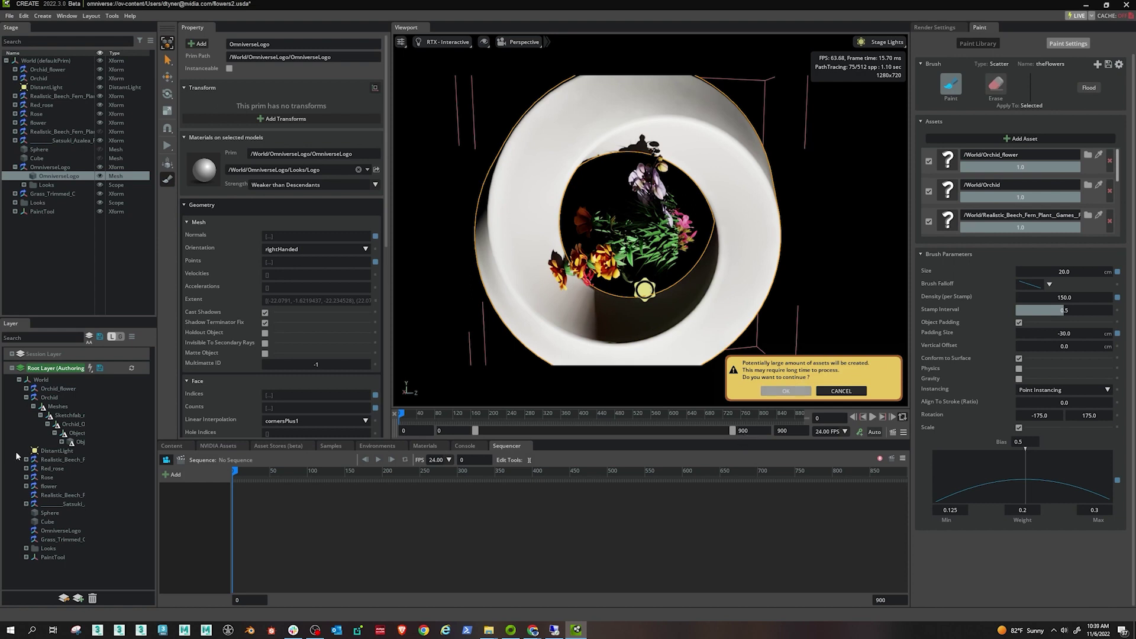
pyautogui.click(786, 390)
pyautogui.press('w')
pyautogui.moveTo(592, 278); pyautogui.dragTo(579, 290, button='right')
pyautogui.scroll(-10, 579, 291)
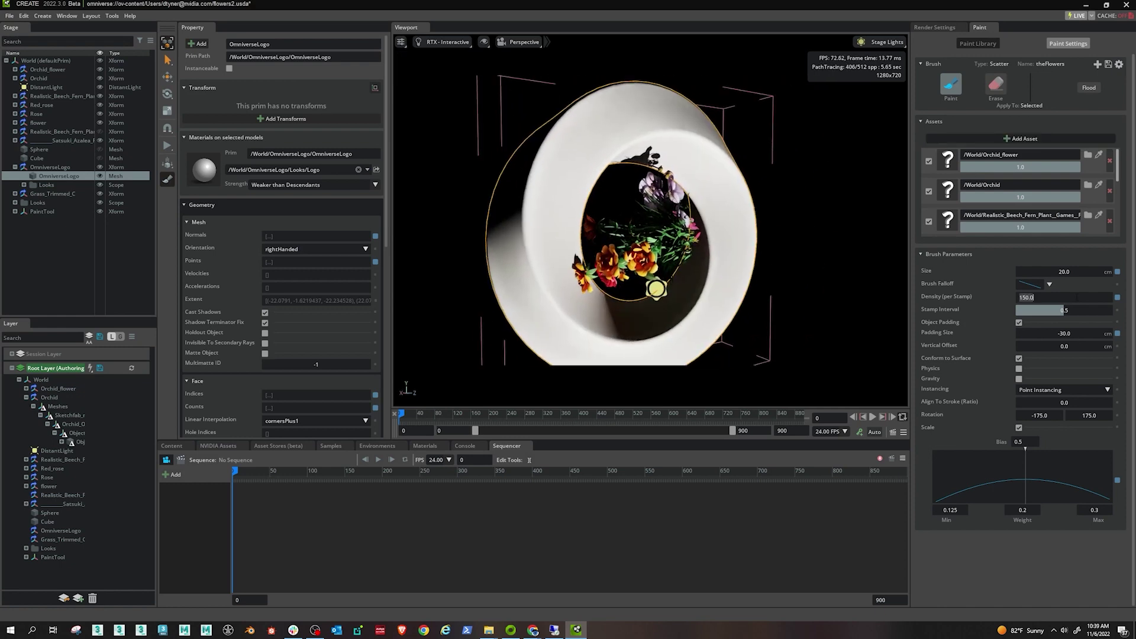
# Set the brush density to 250 and padding size to -50 cm, and flood the OmniverseLogo mesh with flowers
pyautogui.write('-50')
pyautogui.press('Return')
pyautogui.click(1088, 88)
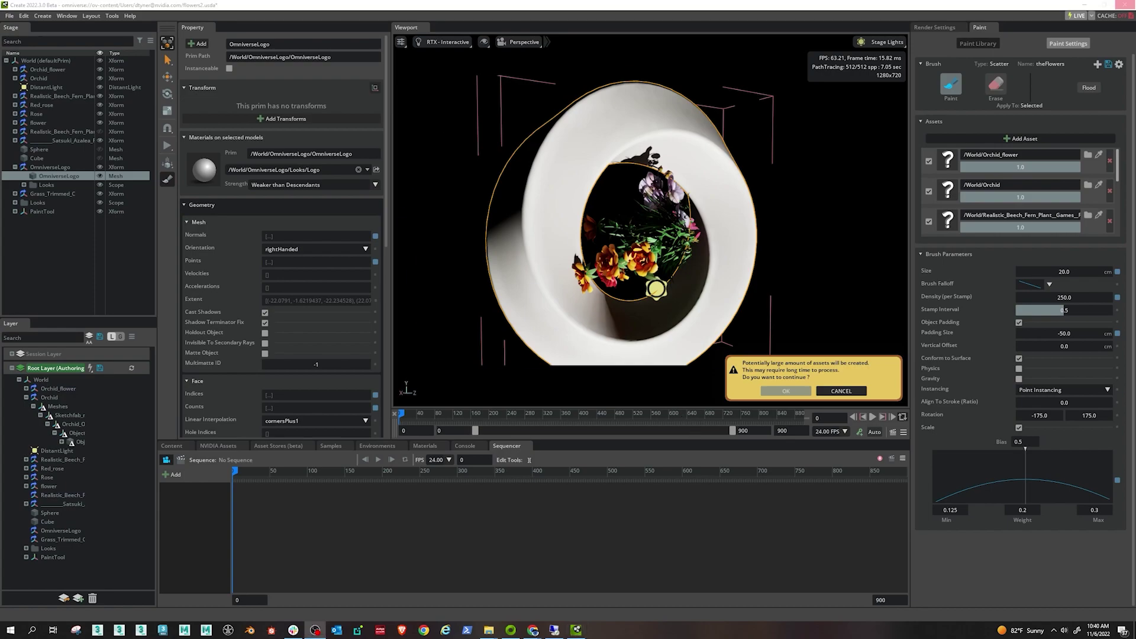
pyautogui.click(785, 391)
pyautogui.scroll(5, 424, 242)
pyautogui.scroll(-5, 424, 243)
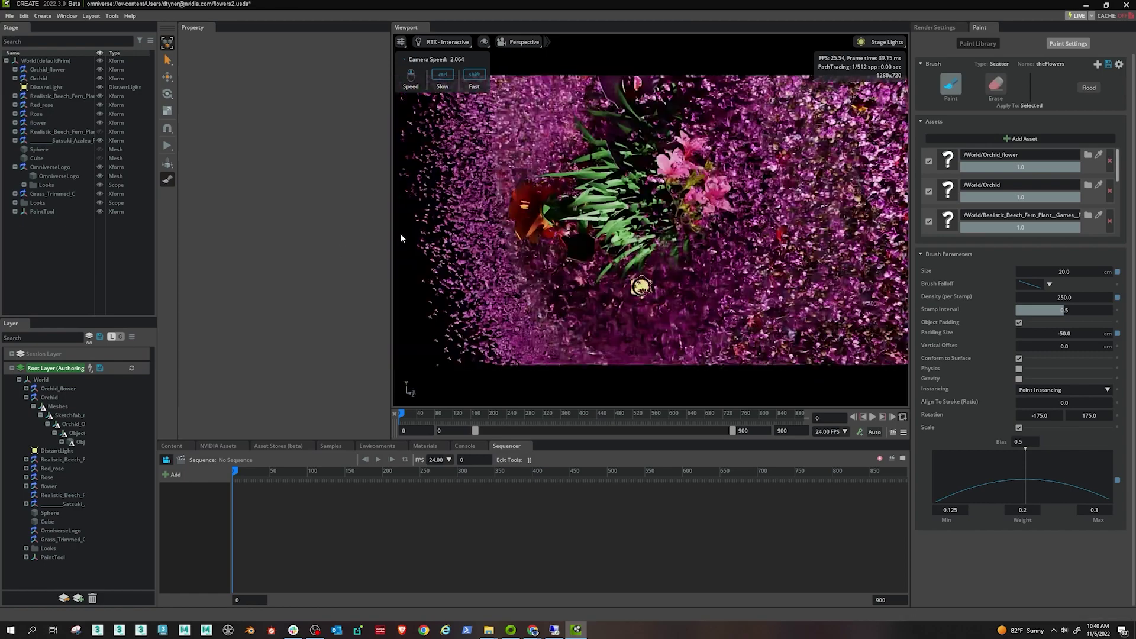
# Move the eight source plant prims, excluding the distant light, straight down below the flower-covered logo to about Y -2740
pyautogui.click(41, 135)
pyautogui.keyDown('shift'); pyautogui.click(49, 71); pyautogui.keyUp('shift')
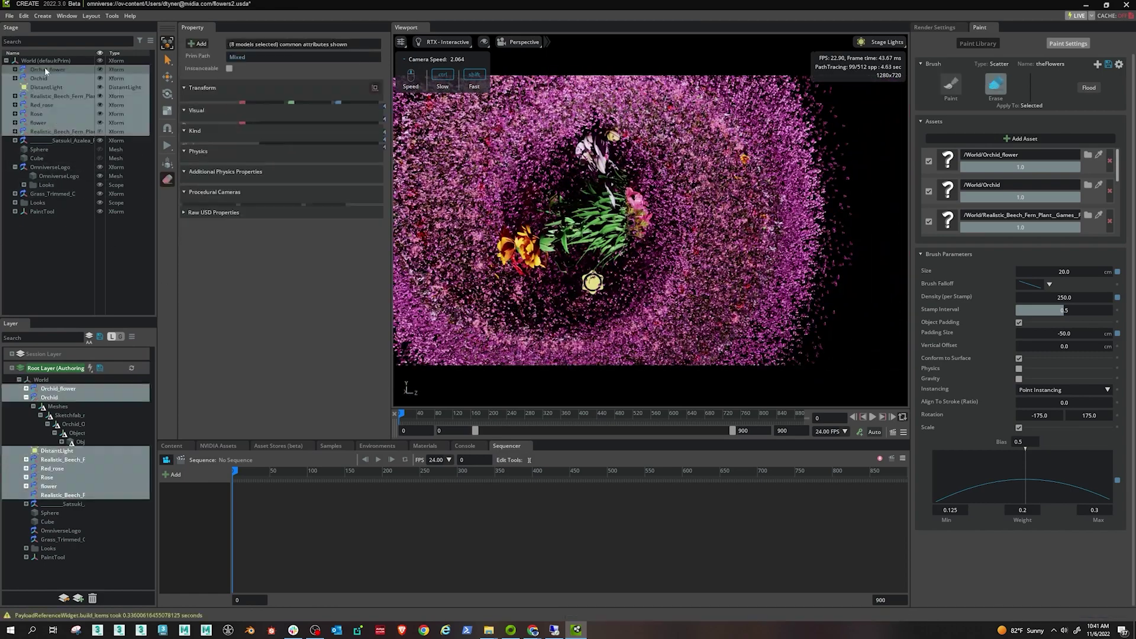
pyautogui.keyDown('ctrl'); pyautogui.click(60, 89); pyautogui.keyUp('ctrl')
pyautogui.keyDown('ctrl'); pyautogui.click(58, 141); pyautogui.keyUp('ctrl')
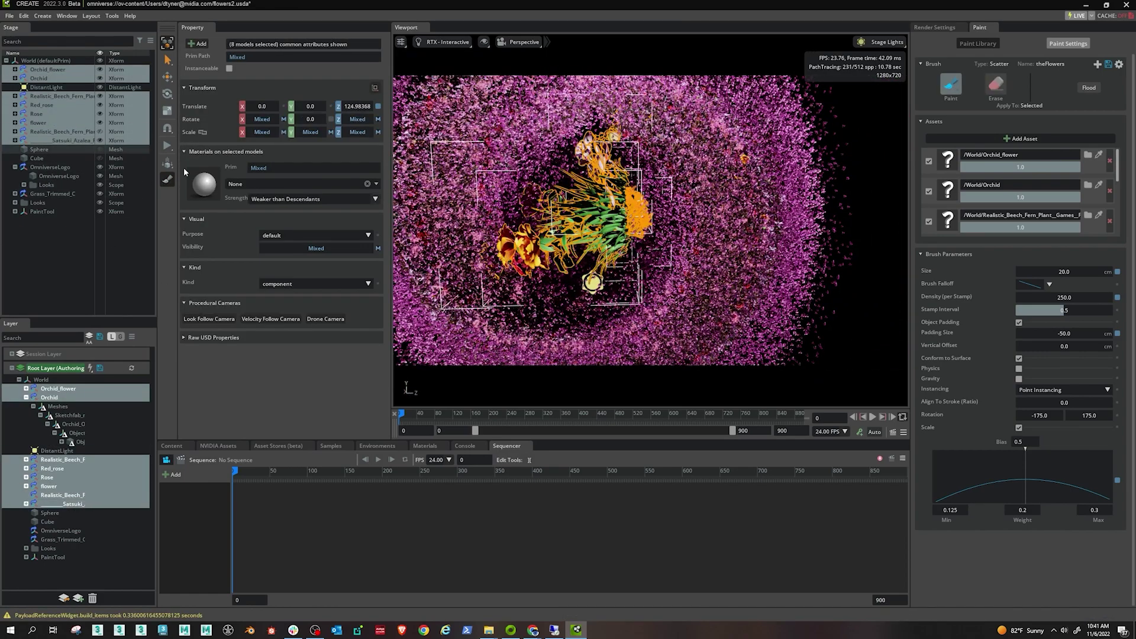
pyautogui.press('w')
pyautogui.moveTo(630, 196); pyautogui.dragTo(621, 532)
pyautogui.press('h')
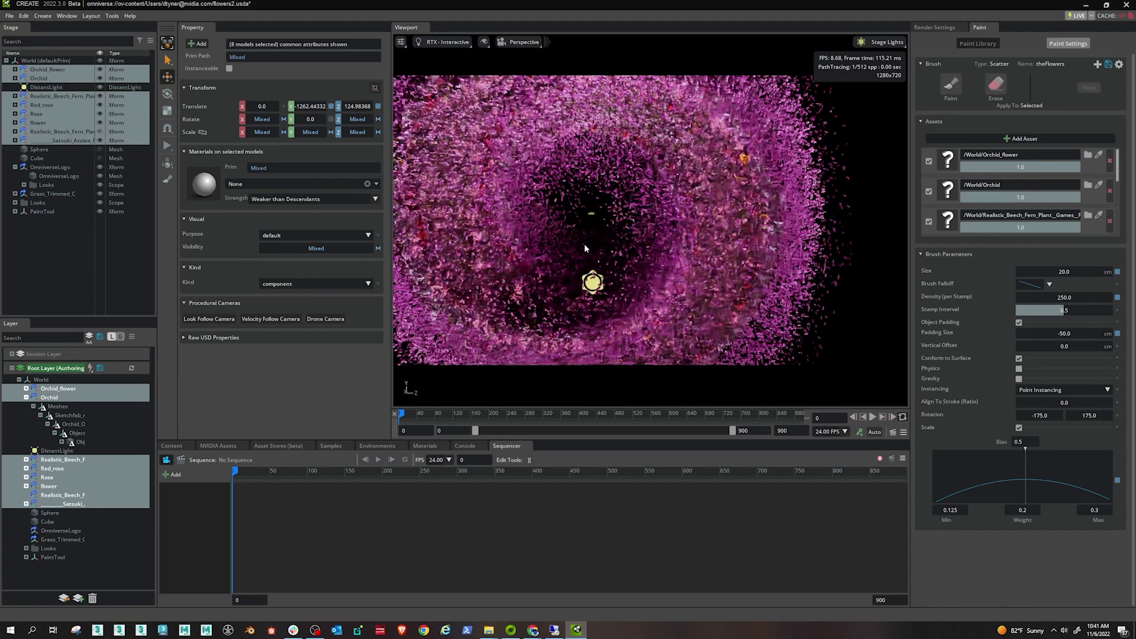
pyautogui.press('f')
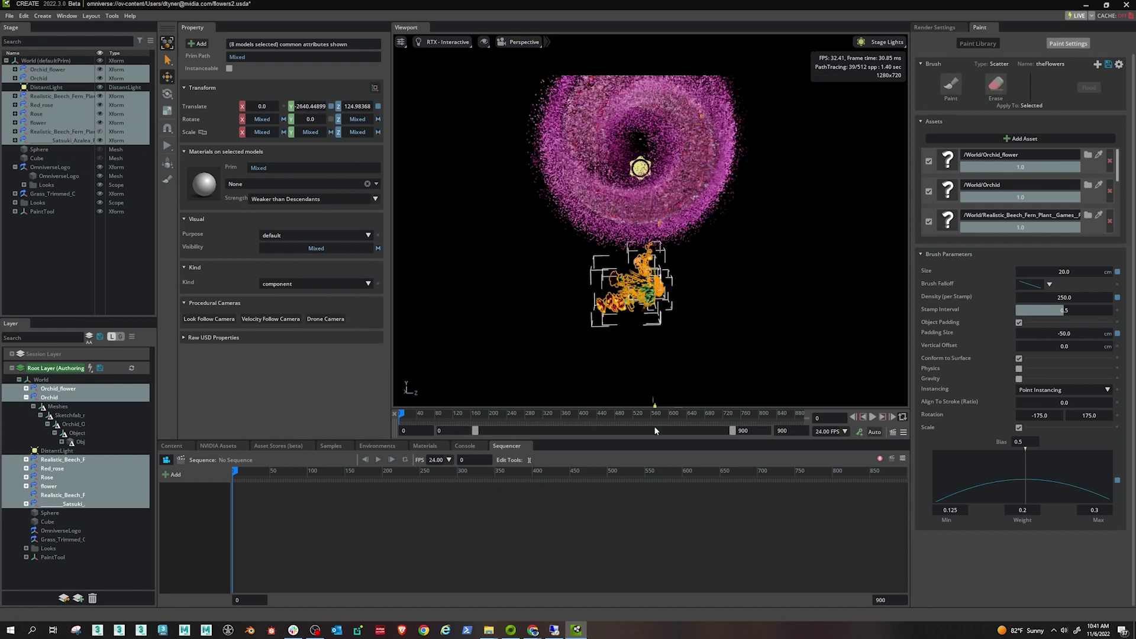
pyautogui.moveTo(655, 431); pyautogui.dragTo(655, 441)
pyautogui.click(622, 242)
pyautogui.press('w')
pyautogui.moveTo(622, 242); pyautogui.dragTo(667, 257, button='right')
# Enlarge the Orchid_flower, Red_rose and flower source models uniformly, setting the flower model's scale to 5.9
pyautogui.click(45, 70)
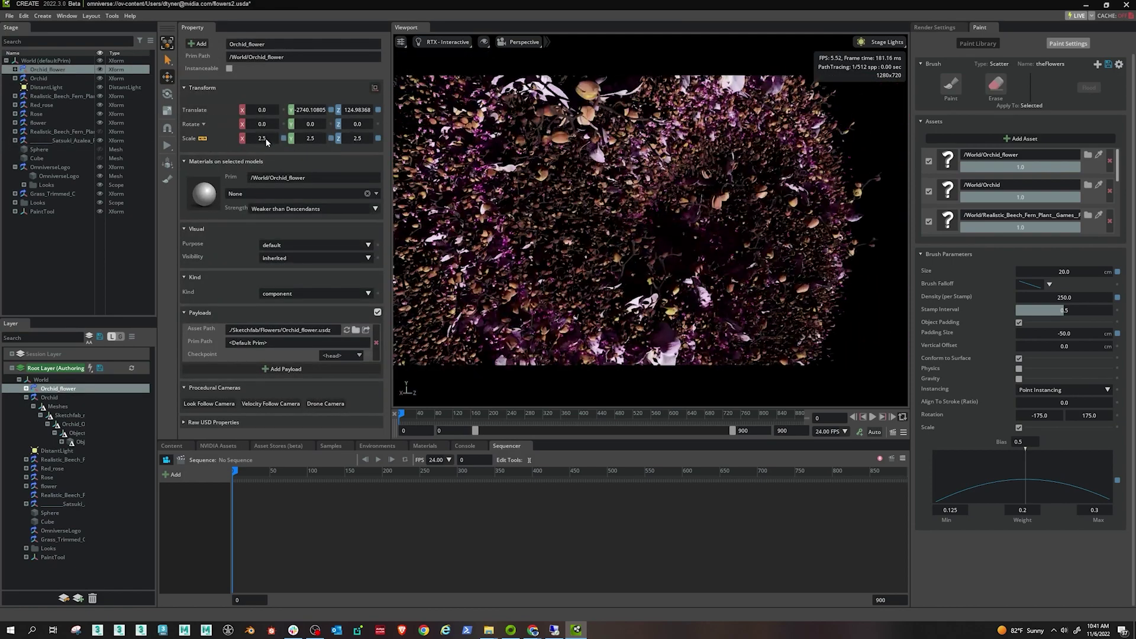
pyautogui.click(41, 105)
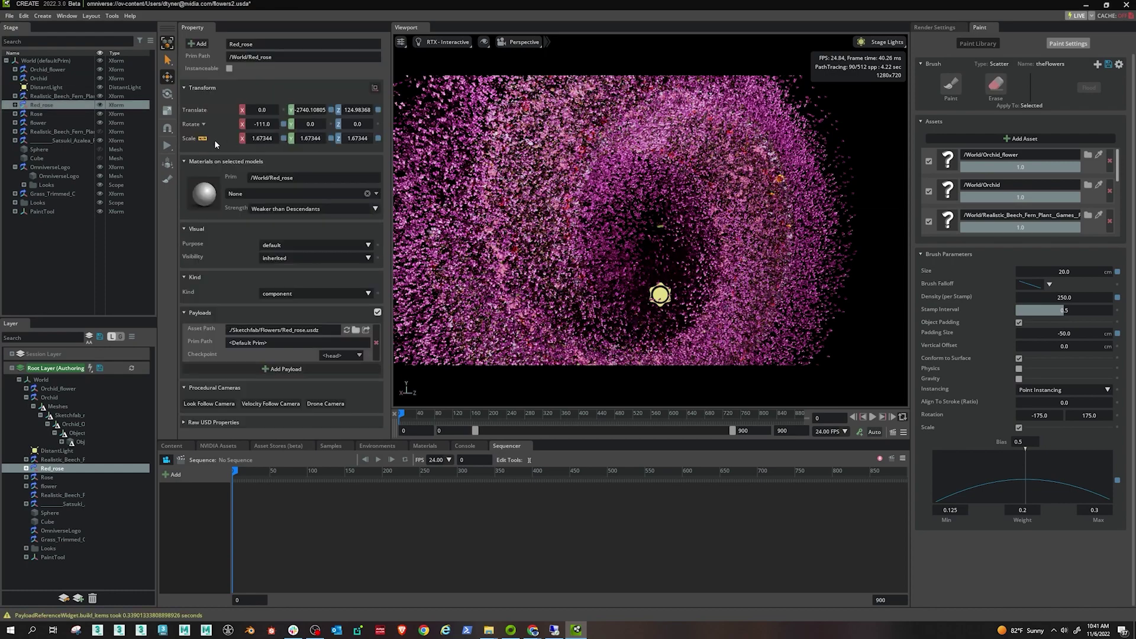
pyautogui.click(38, 123)
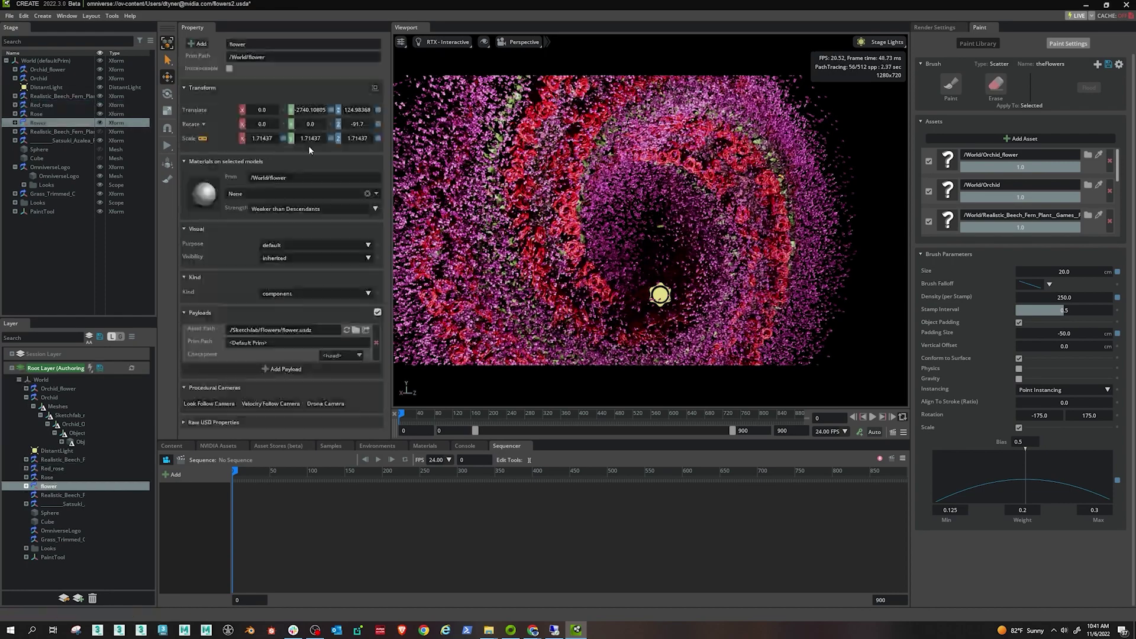
pyautogui.moveTo(277, 137); pyautogui.dragTo(279, 137)
# Hide the Orchid source model and select the second Realistic_Beech_Fern plant in the stage
pyautogui.click(100, 78)
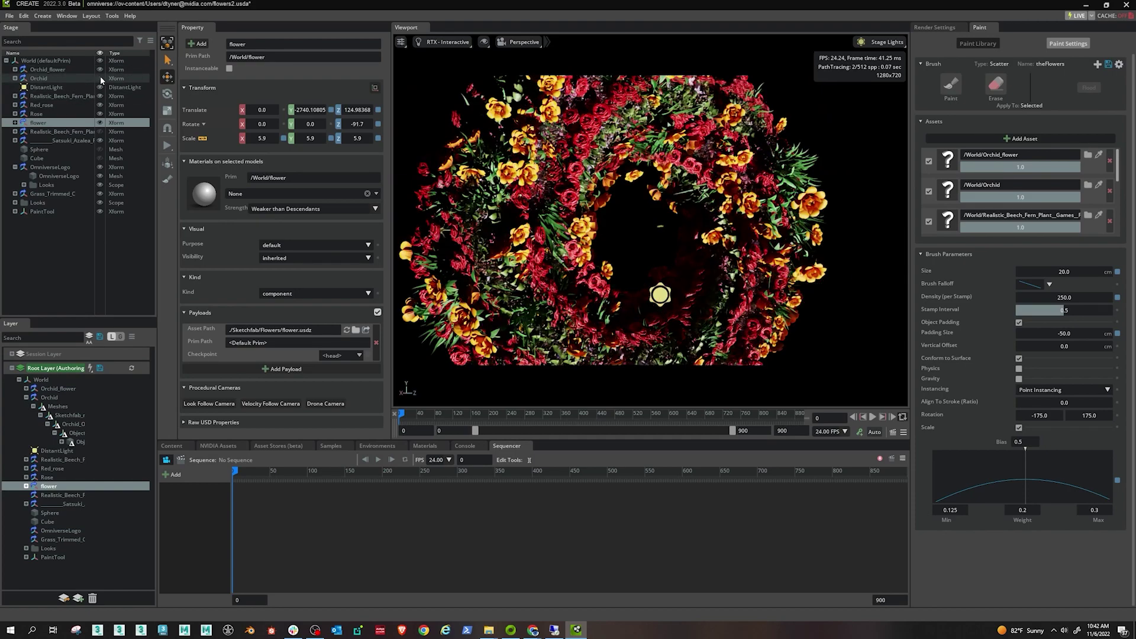
pyautogui.moveTo(414, 188)
pyautogui.mouseDown(button='right')
pyautogui.moveTo(438, 180)
pyautogui.moveTo(400, 184)
pyautogui.mouseUp(button='right')
pyautogui.click(71, 132)
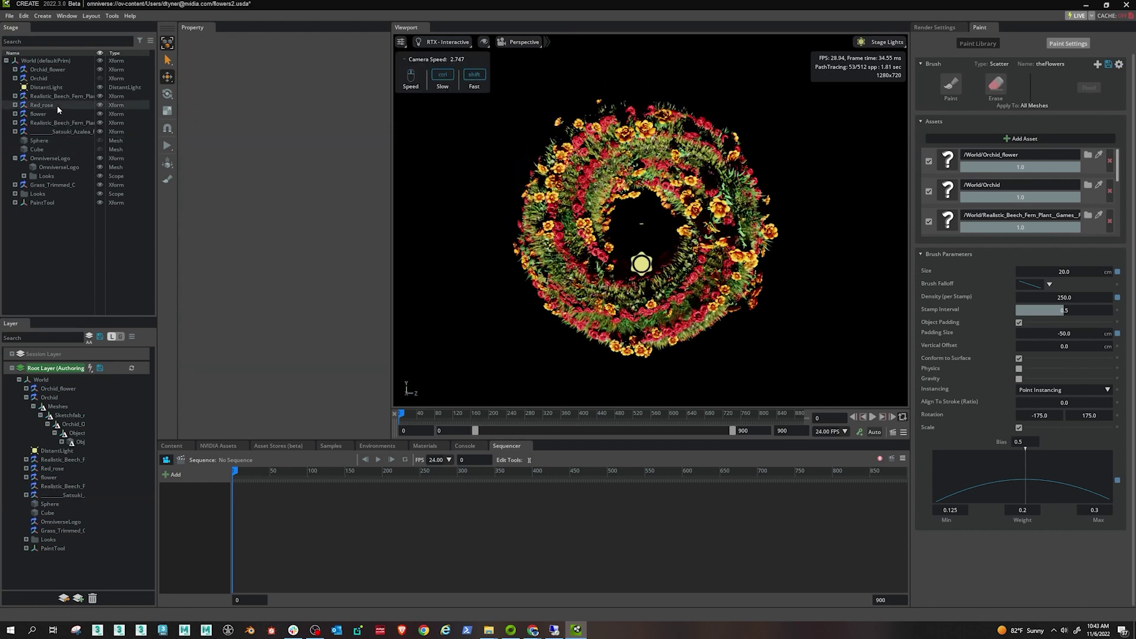
# Adjust the flower source model's Y and Z rotation, with Z at about -9.1, and set its uniform scale to 4.7
pyautogui.click(48, 115)
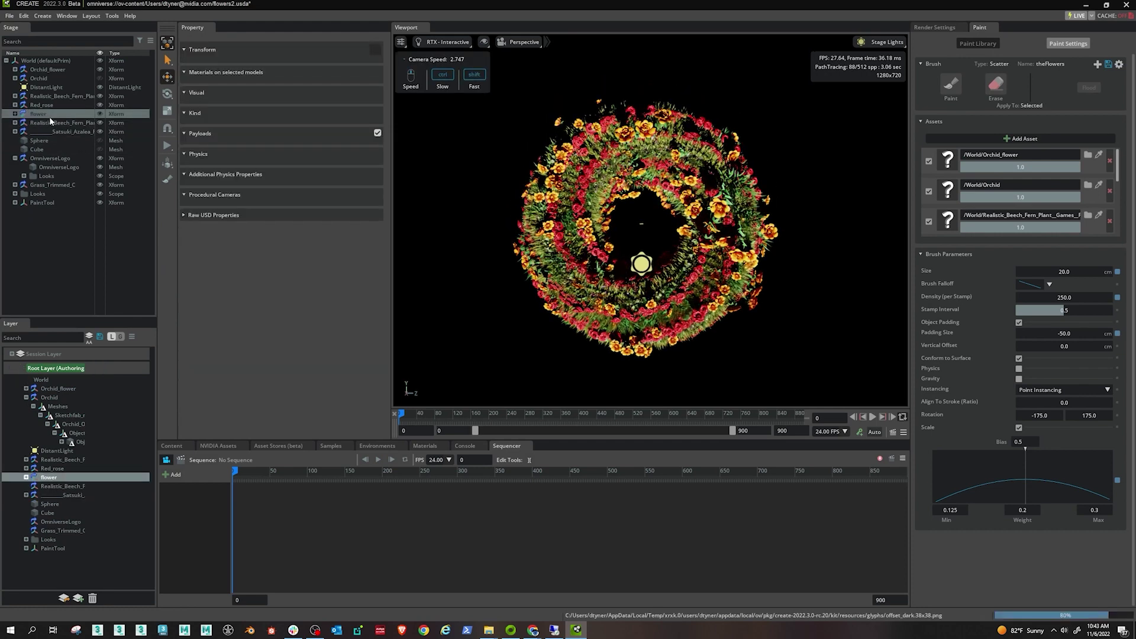
pyautogui.click(15, 113)
pyautogui.click(15, 114)
pyautogui.moveTo(310, 124); pyautogui.dragTo(464, 154)
pyautogui.moveTo(264, 142); pyautogui.dragTo(257, 142)
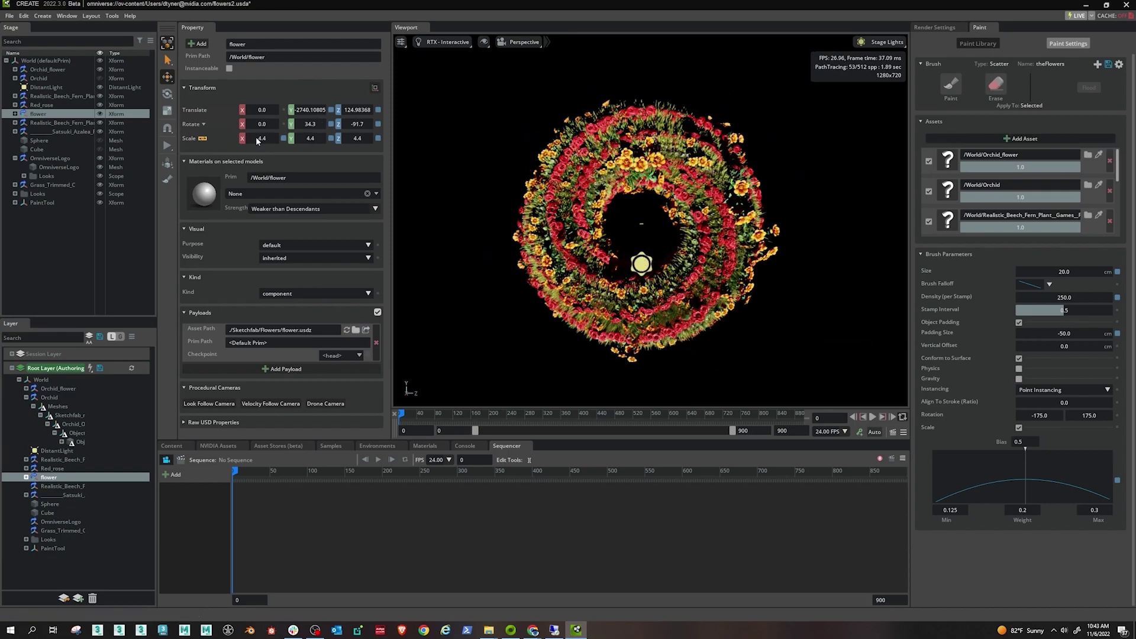
pyautogui.moveTo(333, 126); pyautogui.dragTo(246, 126)
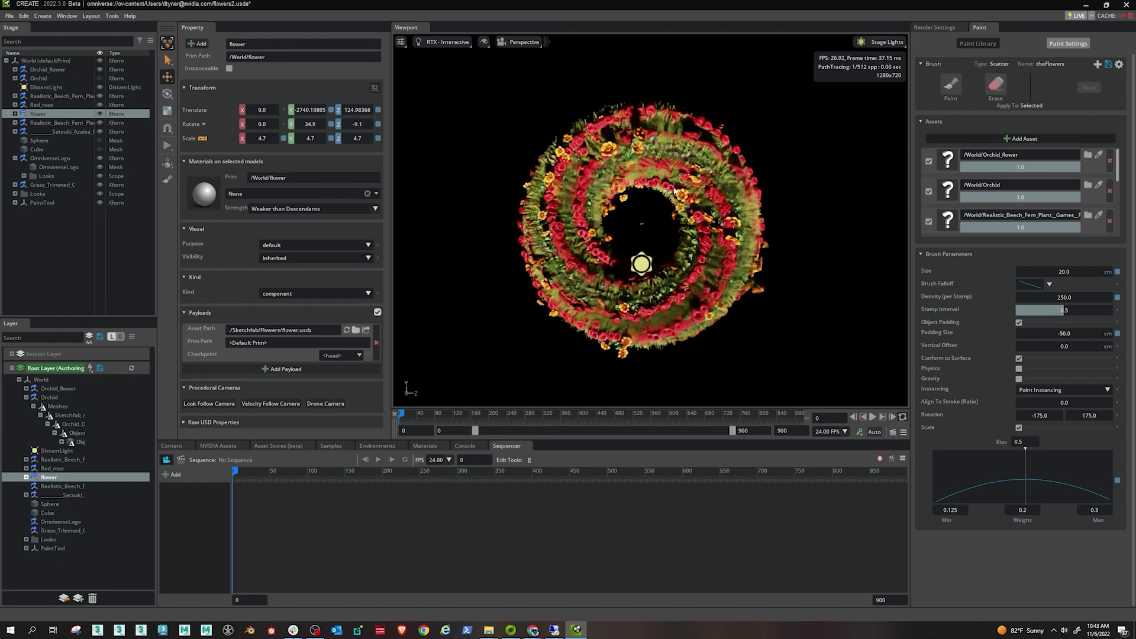
pyautogui.moveTo(674, 191); pyautogui.dragTo(461, 153)
pyautogui.moveTo(311, 125)
pyautogui.mouseDown()
pyautogui.moveTo(368, 126)
pyautogui.moveTo(307, 141)
pyautogui.mouseUp()
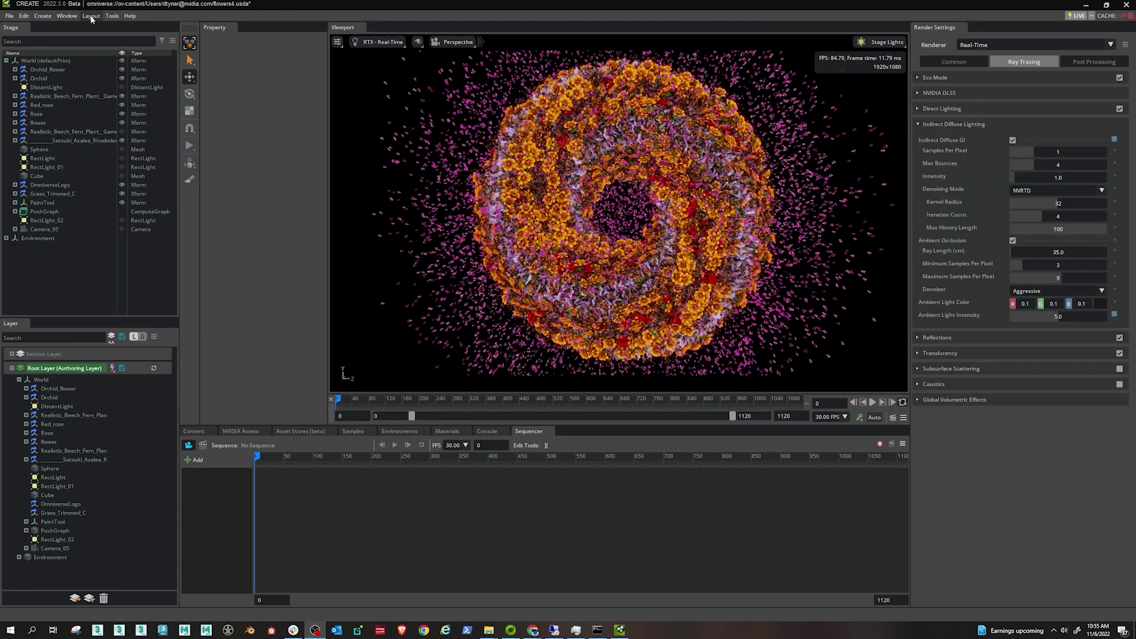
# Open the Curve Editor for animation
pyautogui.click(68, 17)
pyautogui.moveTo(80, 33)
pyautogui.click(145, 33)
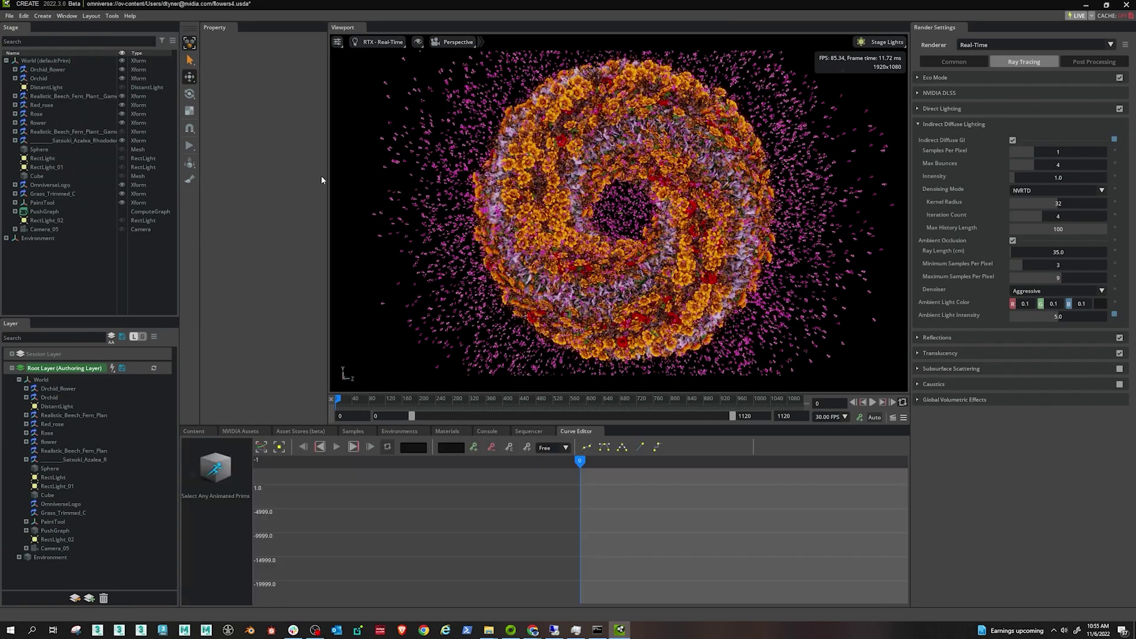
# Examine the Red_rose source model's scale animation curves and scrub the timeline to about frame 104
pyautogui.scroll(-10, 396, 517)
pyautogui.moveTo(663, 530); pyautogui.dragTo(458, 533, button='middle')
pyautogui.moveTo(340, 404)
pyautogui.mouseDown()
pyautogui.moveTo(605, 403)
pyautogui.moveTo(343, 402)
pyautogui.mouseUp()
pyautogui.click(50, 70)
pyautogui.click(38, 78)
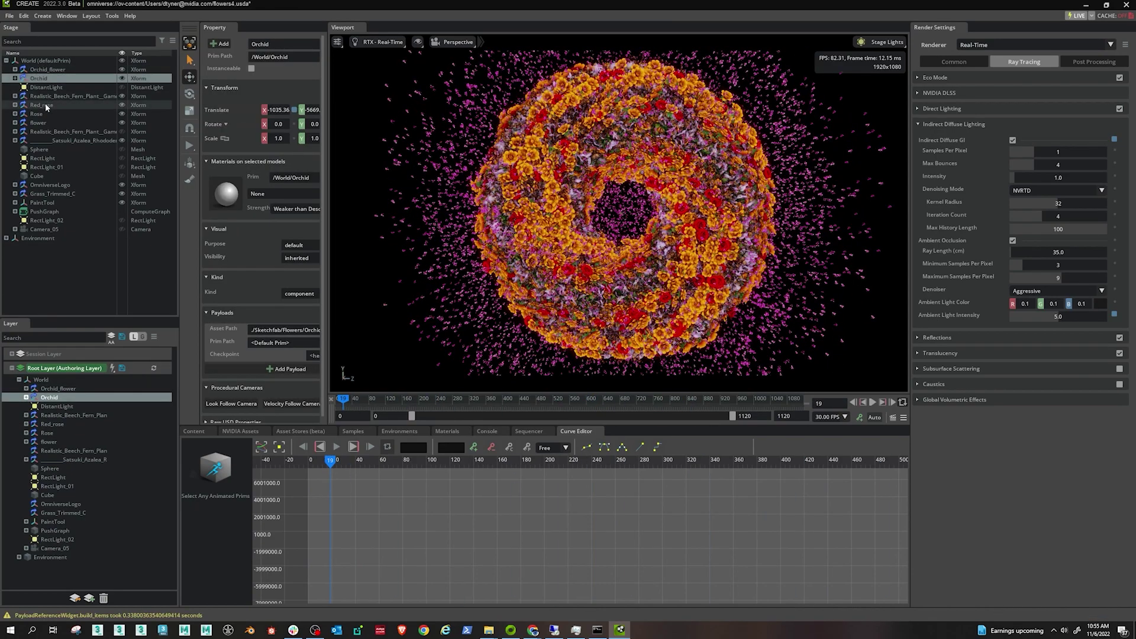
pyautogui.click(41, 104)
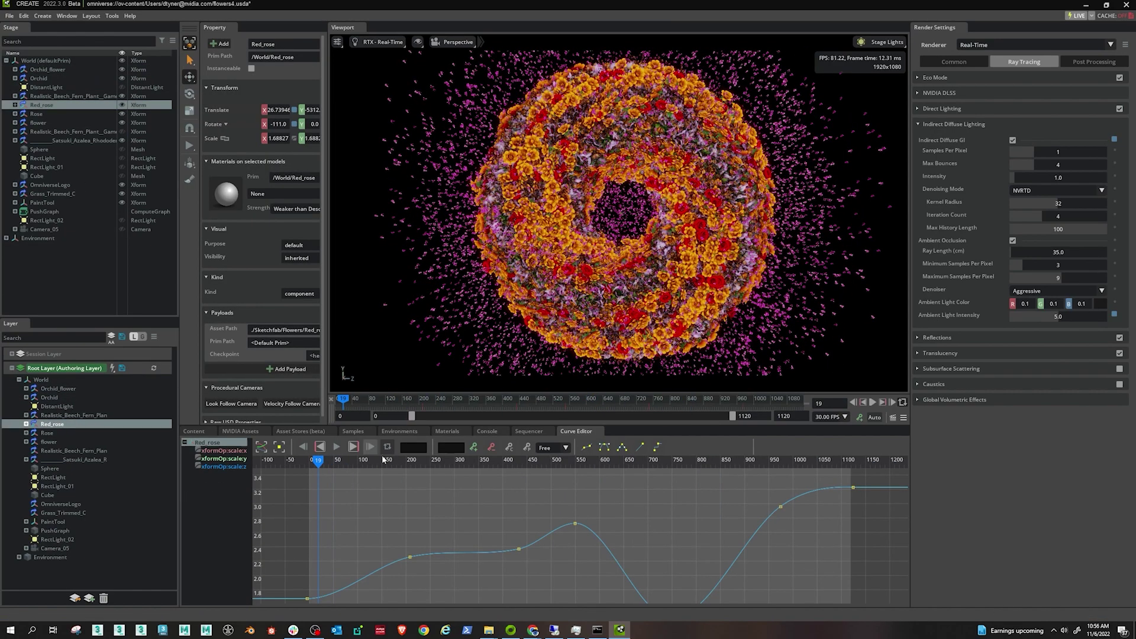
pyautogui.moveTo(365, 532); pyautogui.dragTo(365, 514, button='middle')
pyautogui.moveTo(417, 461); pyautogui.dragTo(359, 461)
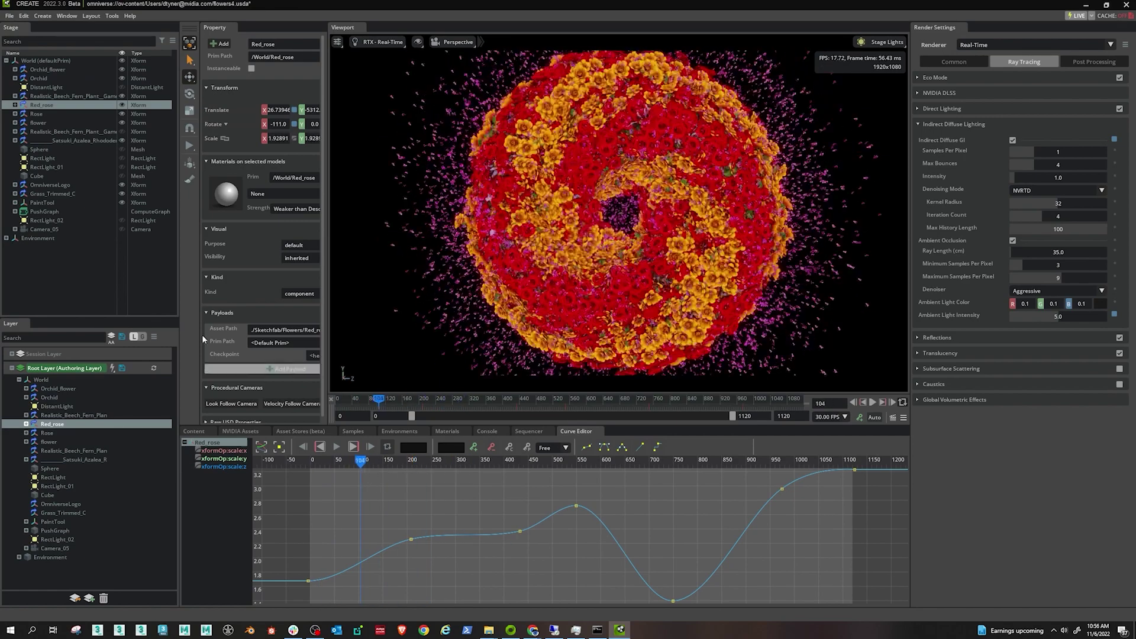
# Examine the rotation curve of the Meshes prim inside Red_rose, selecting its first keyframe
pyautogui.click(15, 105)
pyautogui.click(23, 123)
pyautogui.click(42, 122)
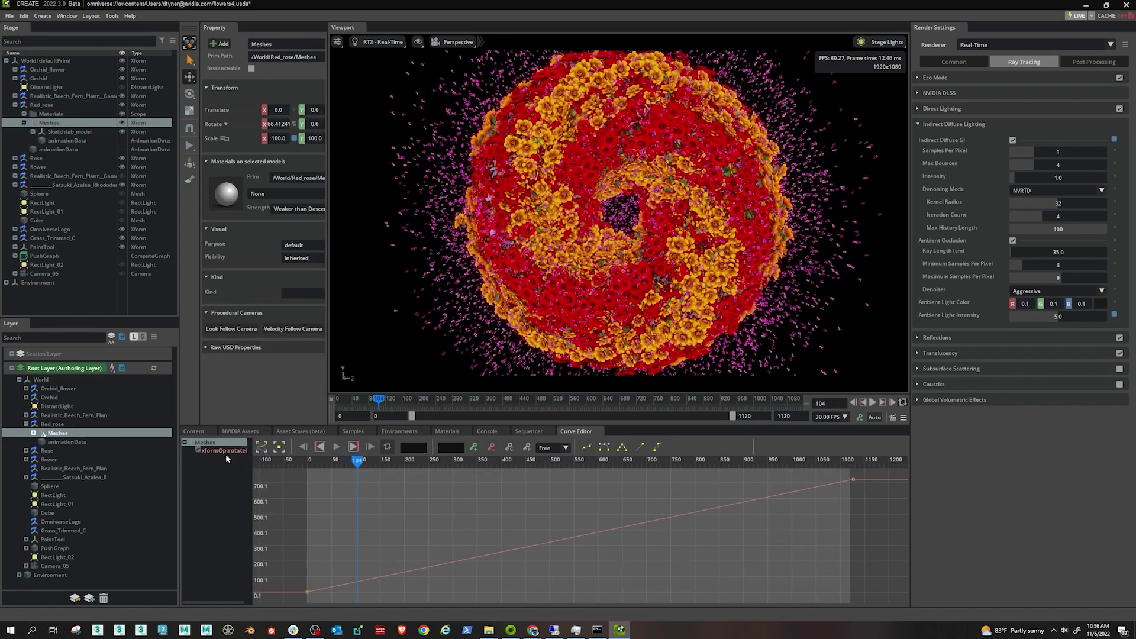
pyautogui.moveTo(307, 591)
pyautogui.mouseDown()
pyautogui.moveTo(304, 502)
pyautogui.moveTo(307, 591)
pyautogui.mouseUp()
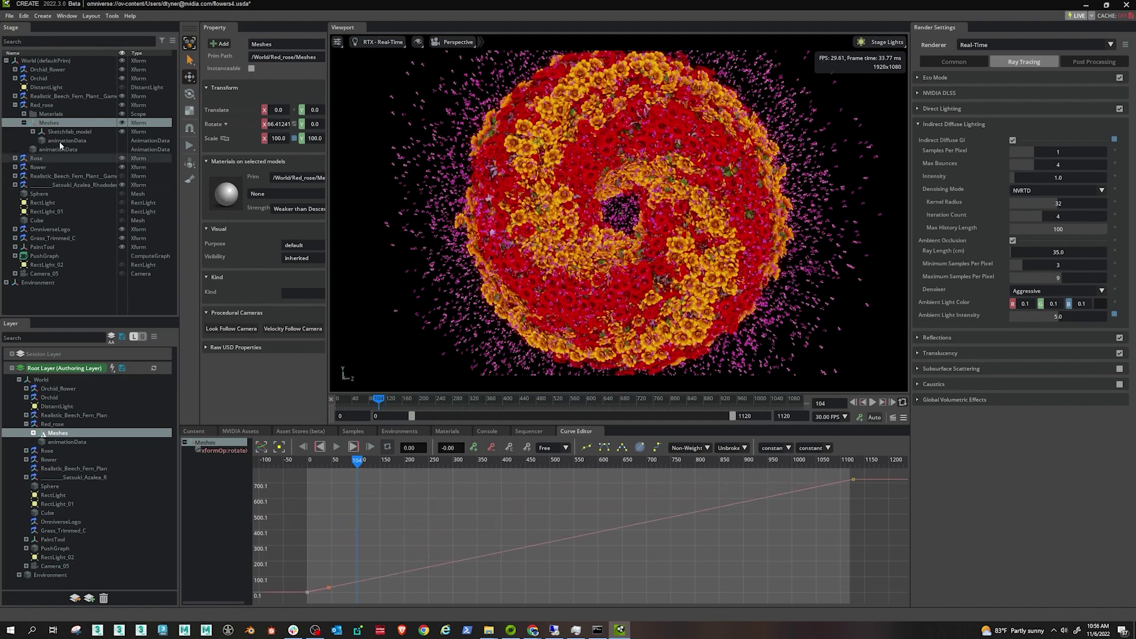
# Examine the flower model's scale curves and its Meshes rotation curve, then collapse both flower hierarchies in the stage
pyautogui.click(15, 167)
pyautogui.click(37, 167)
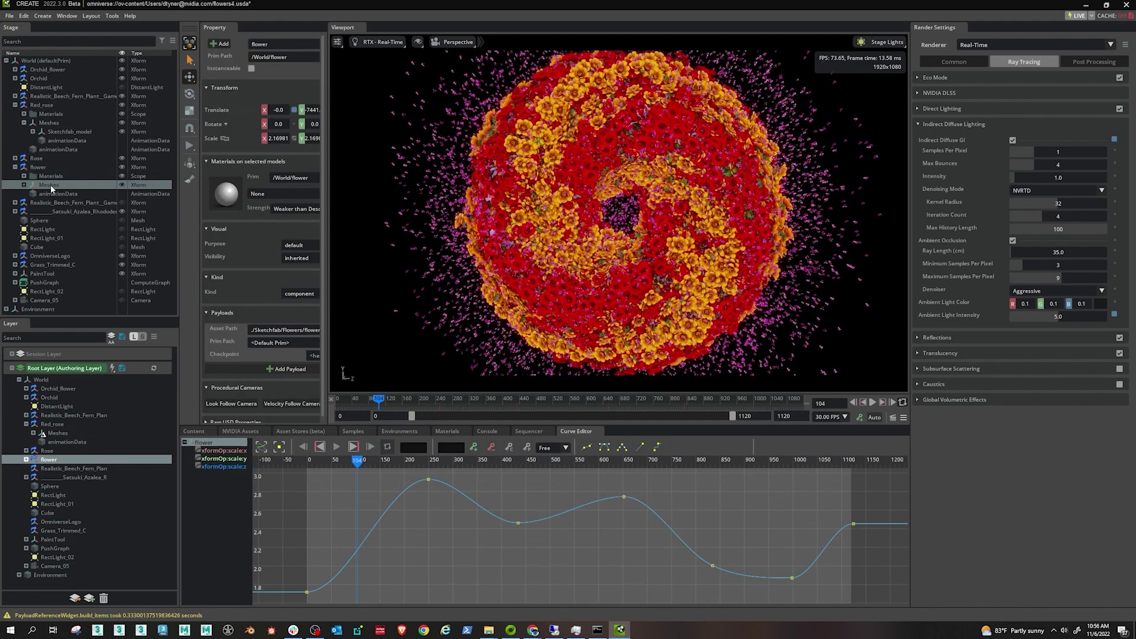
pyautogui.click(50, 184)
pyautogui.moveTo(307, 488)
pyautogui.mouseDown()
pyautogui.moveTo(302, 584)
pyautogui.moveTo(307, 479)
pyautogui.mouseUp()
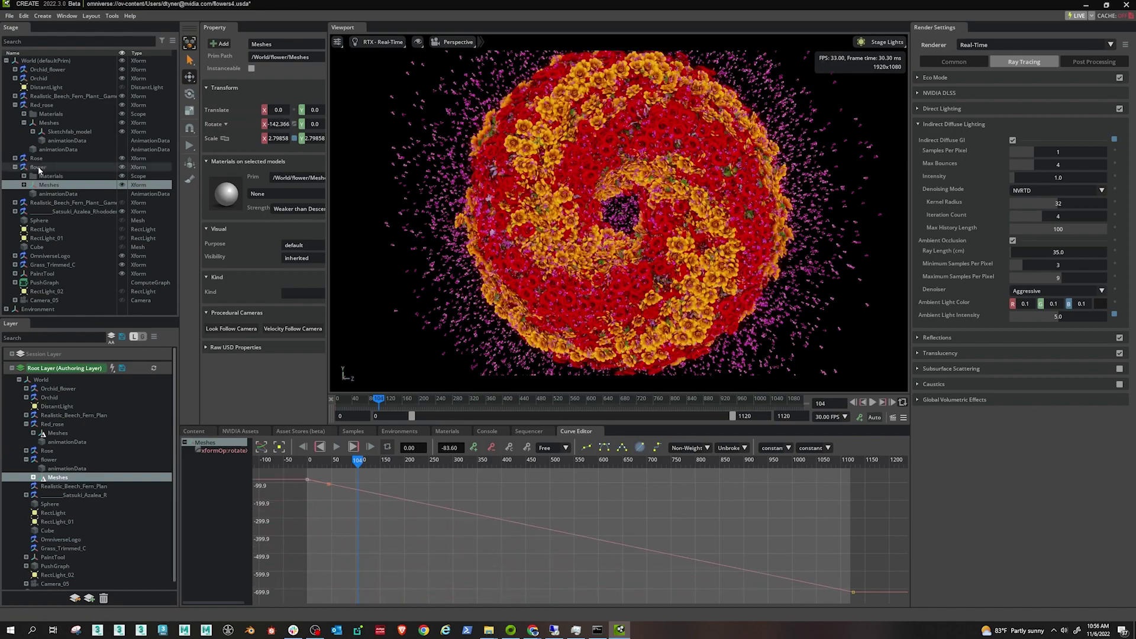
pyautogui.click(14, 167)
pyautogui.click(15, 104)
# Set the ambient light intensity to 0.0 and switch the renderer to RTX Interactive (Path Tracing)
pyautogui.scroll(-2, 554, 274)
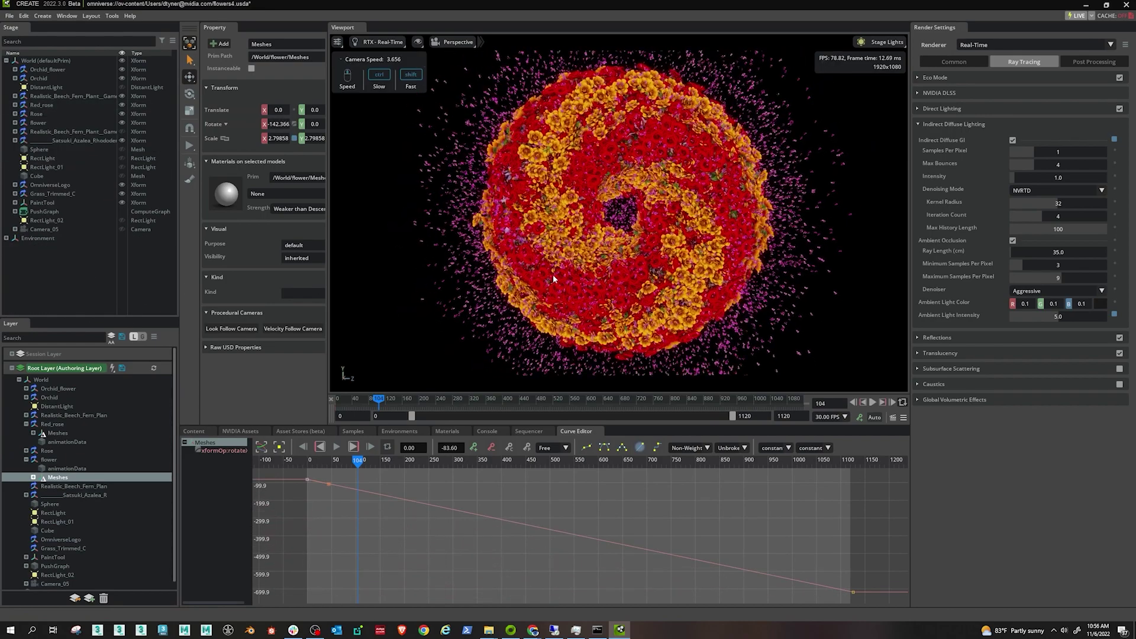
pyautogui.moveTo(1034, 316); pyautogui.dragTo(1006, 320)
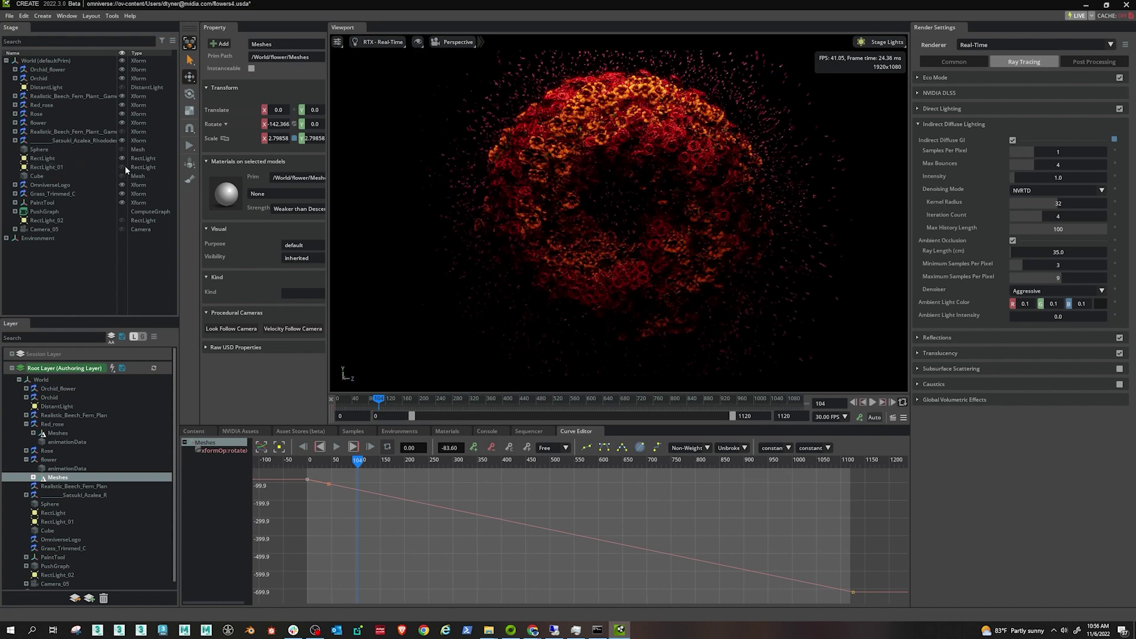
pyautogui.click(388, 43)
pyautogui.click(402, 69)
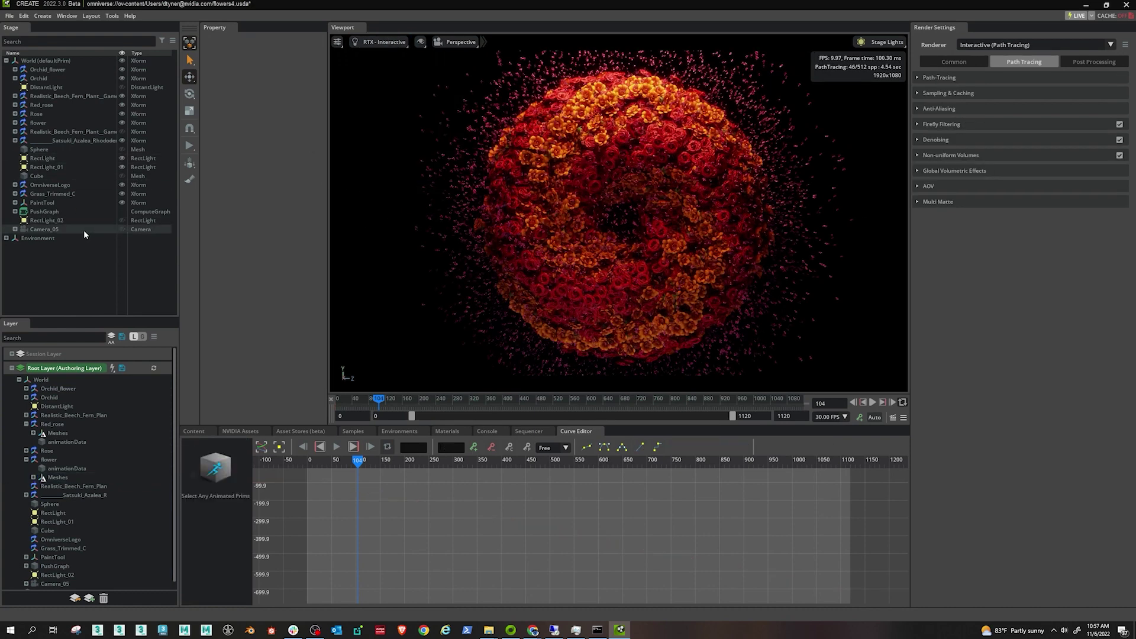
# Create a cube mesh in the stage and look through its mesh properties
pyautogui.rightClick(46, 259)
pyautogui.moveTo(166, 278)
pyautogui.click(207, 290)
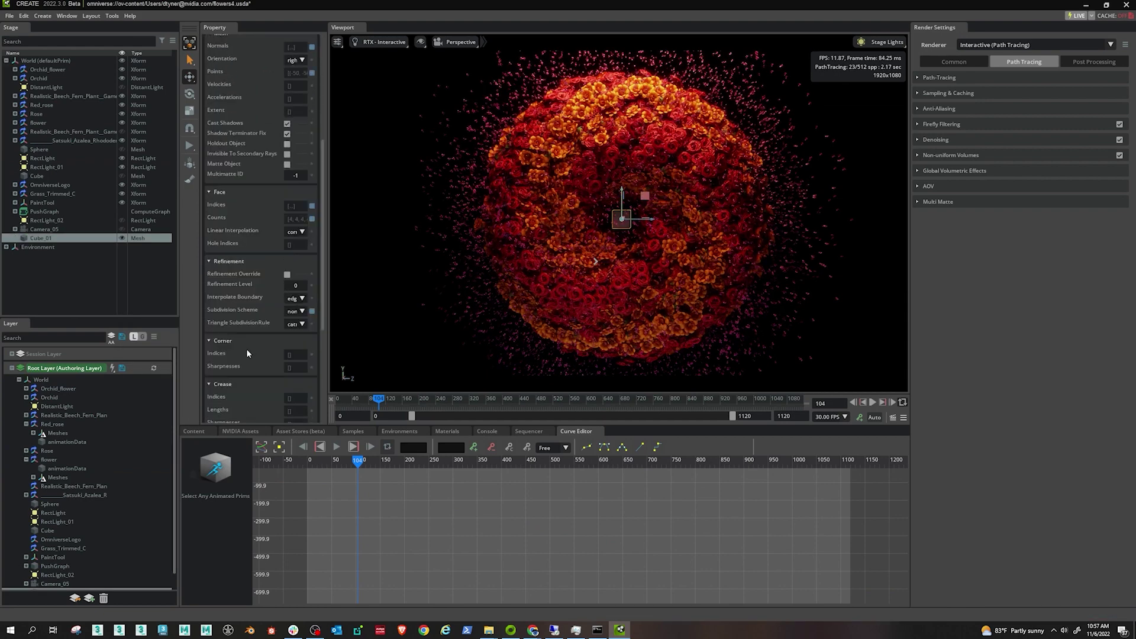
pyautogui.scroll(-2, 248, 356)
# Rename the new cube mesh volume_cloud
pyautogui.doubleClick(38, 239)
pyautogui.write('co')
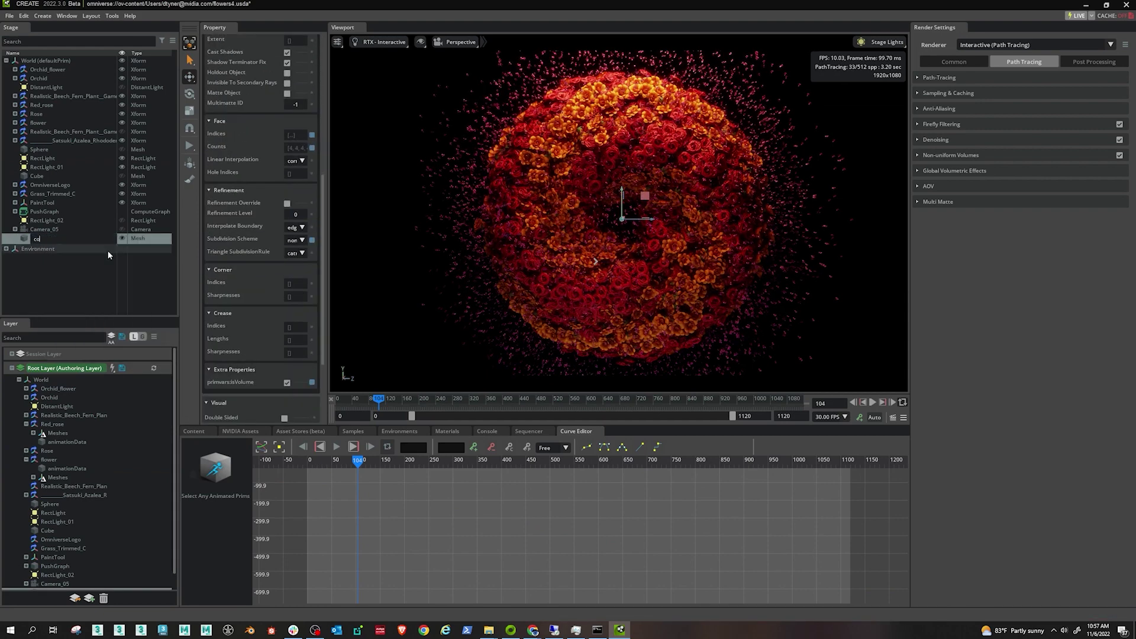
pyautogui.write('lume_cloud')
pyautogui.press('Return')
pyautogui.rightClick(58, 239)
pyautogui.click(82, 301)
pyautogui.click(36, 239)
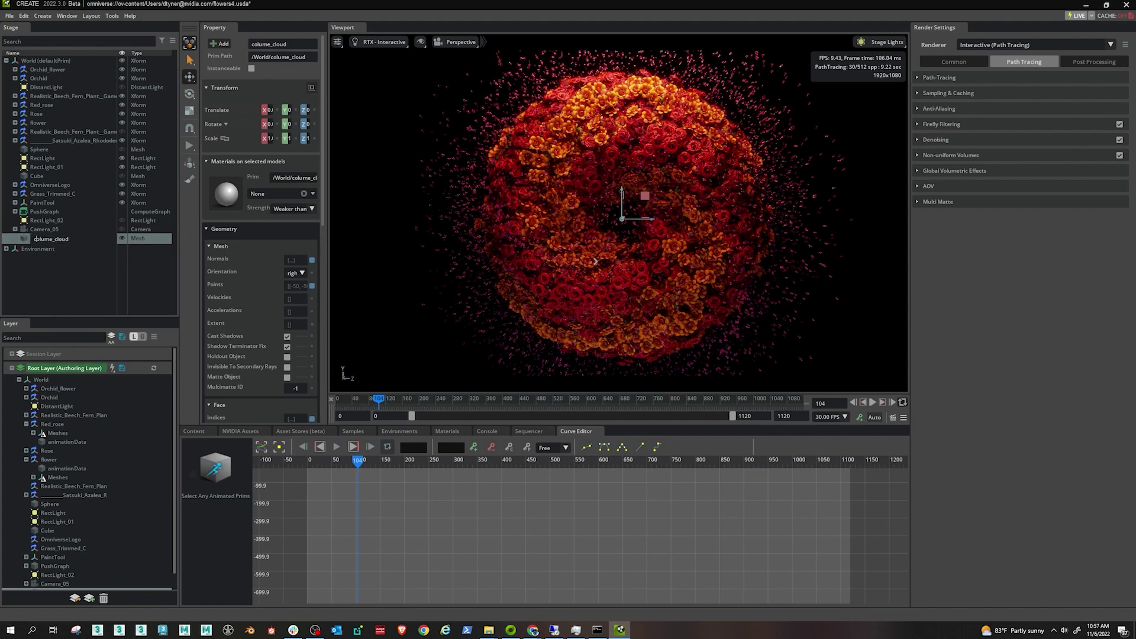
pyautogui.press('BackSpace')
pyautogui.write('v')
pyautogui.press('Return')
# Create an OmniVolumeDensity material for the volume_cloud mesh
pyautogui.rightClick(58, 239)
pyautogui.moveTo(142, 256)
pyautogui.moveTo(202, 324)
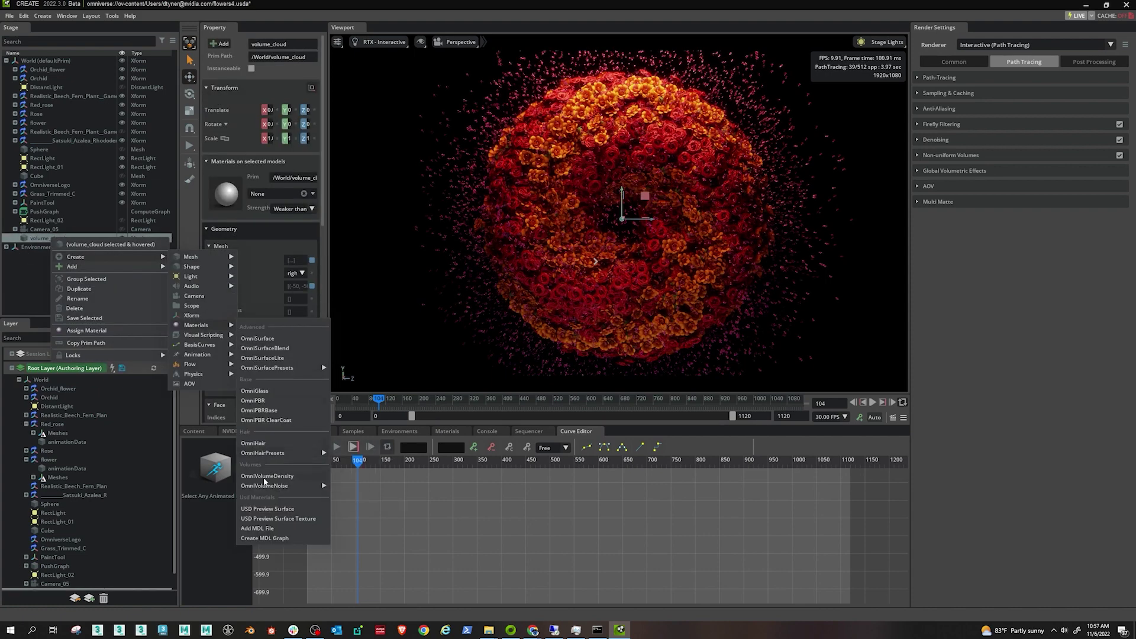
pyautogui.click(265, 475)
pyautogui.click(89, 261)
# Load cloud_07_variant_0000.vdb as the OmniVolumeDensity material's volume density texture and expand the Non-uniform Volumes render settings
pyautogui.click(193, 431)
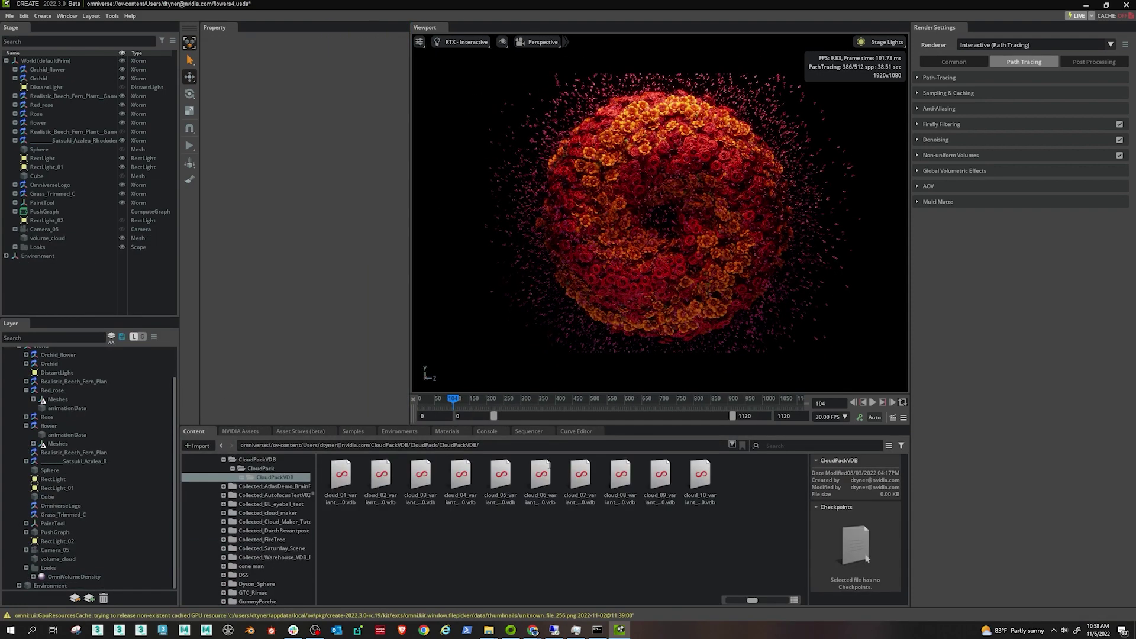
pyautogui.click(69, 256)
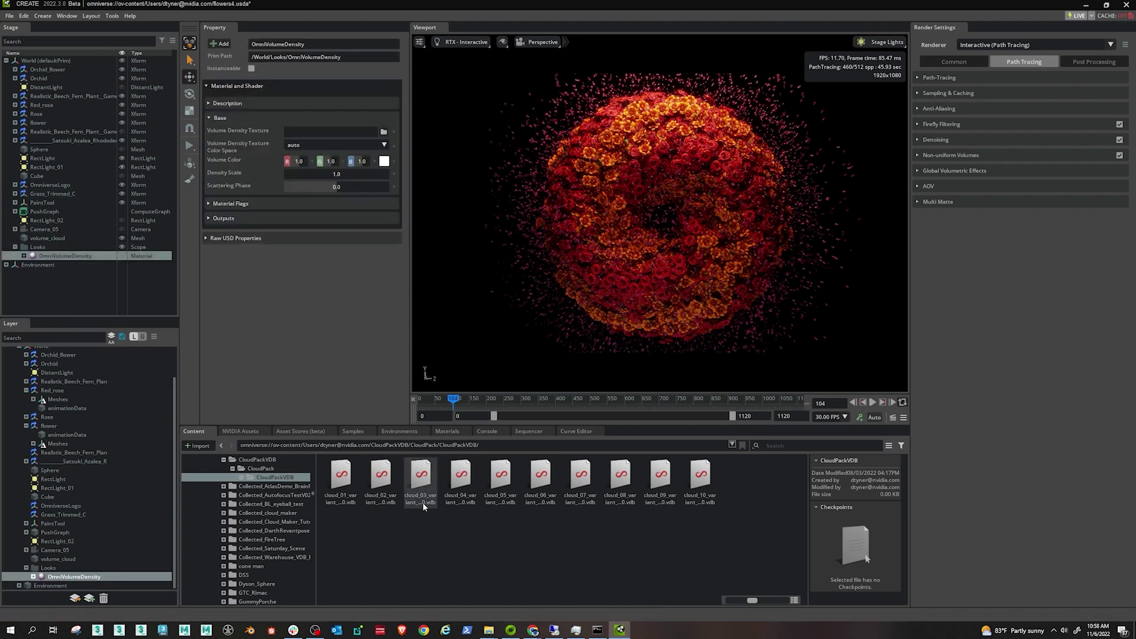
pyautogui.click(794, 600)
pyautogui.moveTo(372, 522); pyautogui.dragTo(303, 132)
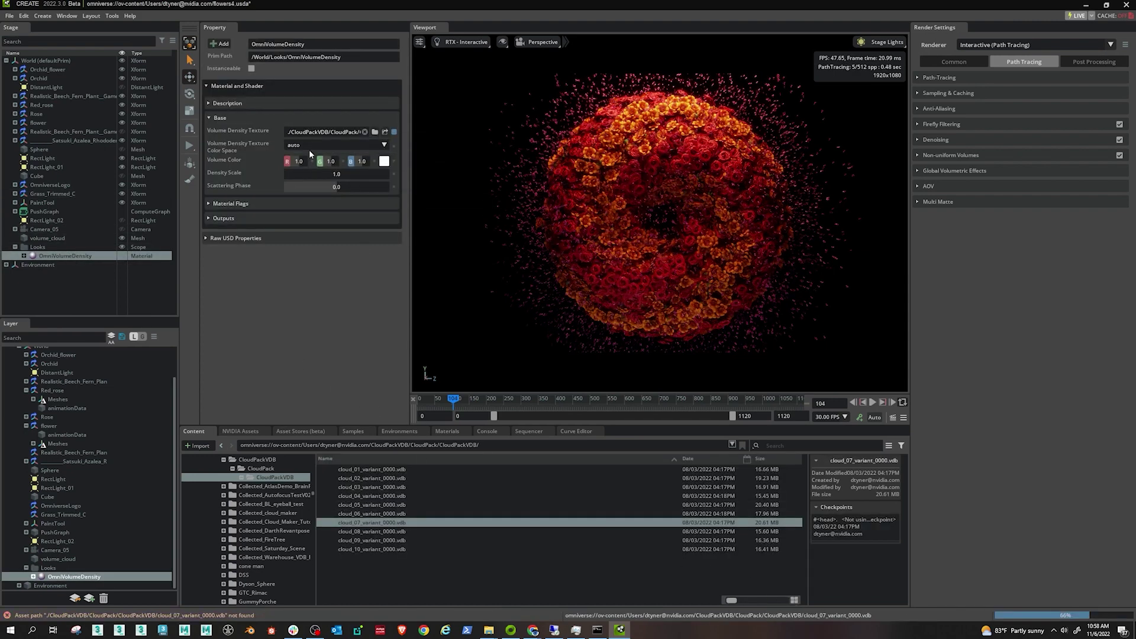
pyautogui.click(1118, 156)
# Scale volume_cloud uniformly to about 5.77 and set its Y rotation to -90
pyautogui.click(47, 238)
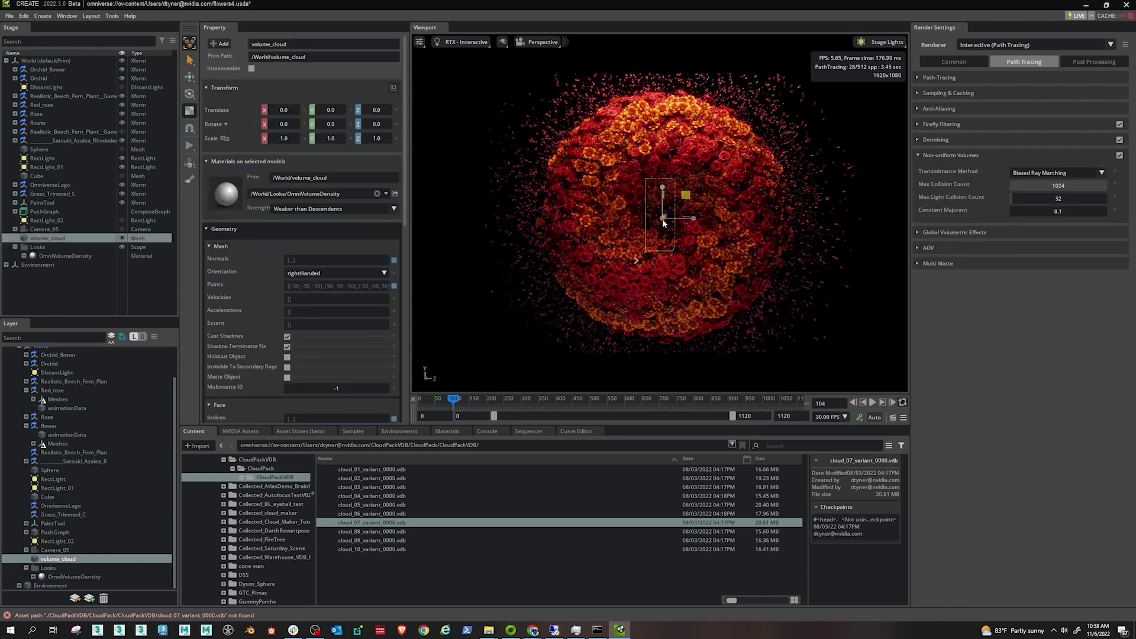
pyautogui.moveTo(686, 199)
pyautogui.mouseDown()
pyautogui.moveTo(702, 198)
pyautogui.moveTo(681, 217)
pyautogui.moveTo(697, 207)
pyautogui.mouseUp()
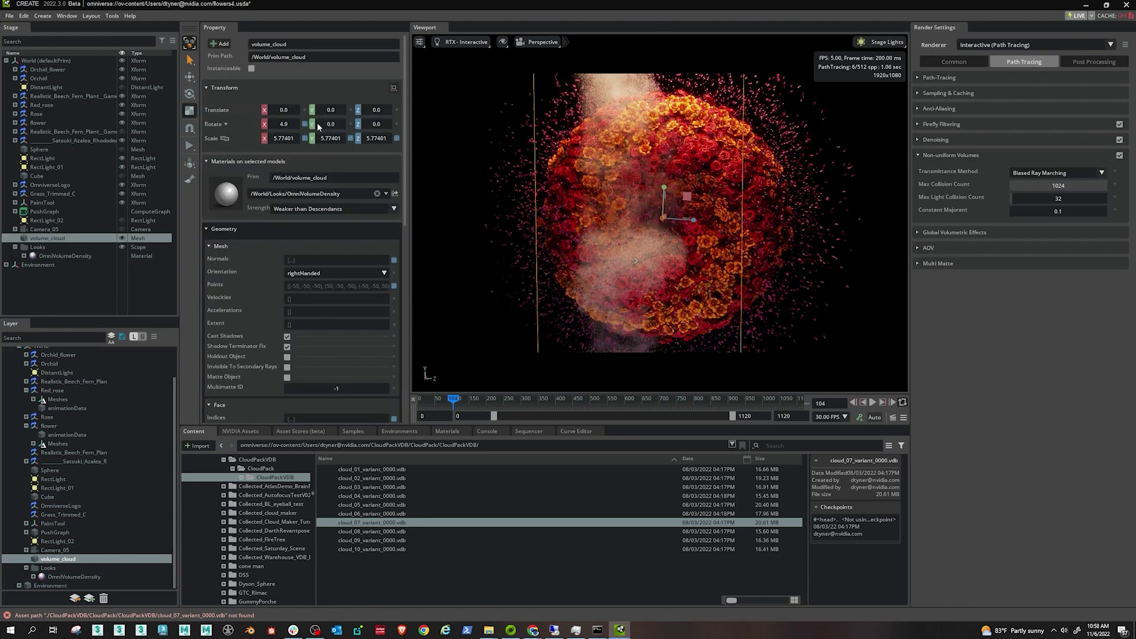
pyautogui.moveTo(330, 125); pyautogui.dragTo(343, 151)
pyautogui.write('-90')
pyautogui.press('Return')
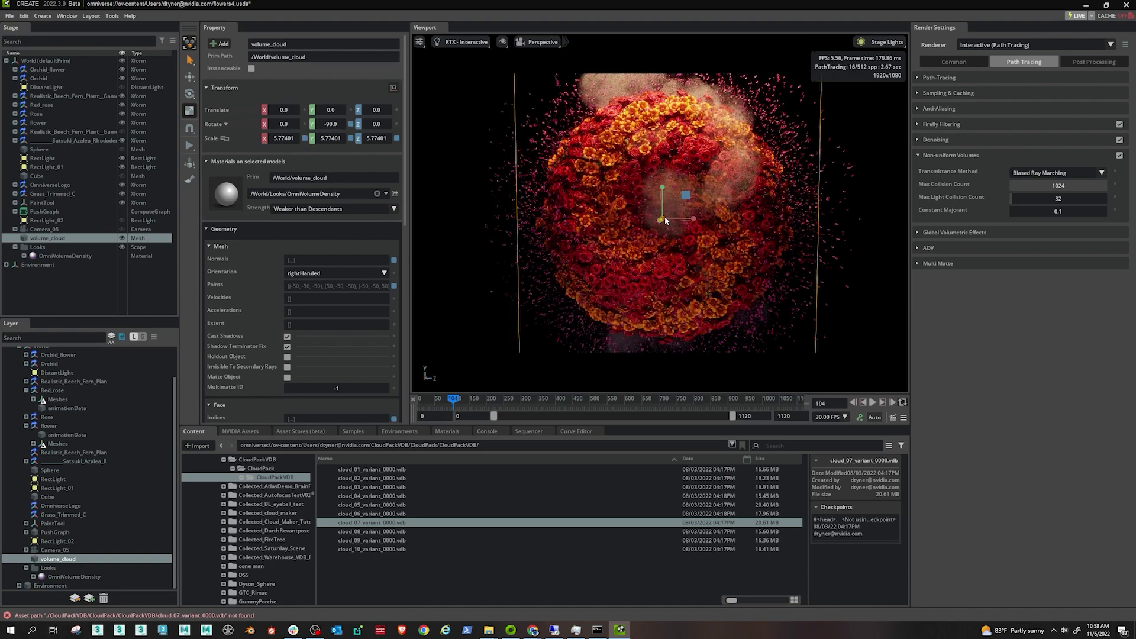
# Enlarge volume_cloud uniformly to about 12.27 and move it to about X 391.9, Y -403.6, Z -305.8 around the flower logo
pyautogui.moveTo(674, 214); pyautogui.dragTo(641, 254)
pyautogui.press('w')
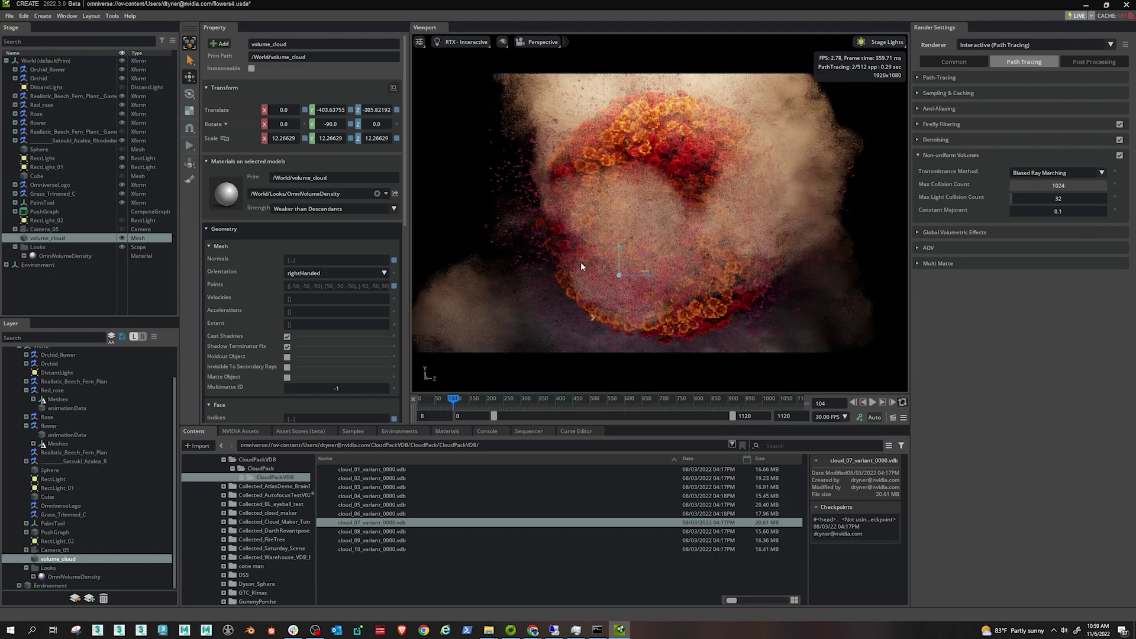
pyautogui.moveTo(580, 261); pyautogui.dragTo(667, 272, button='right')
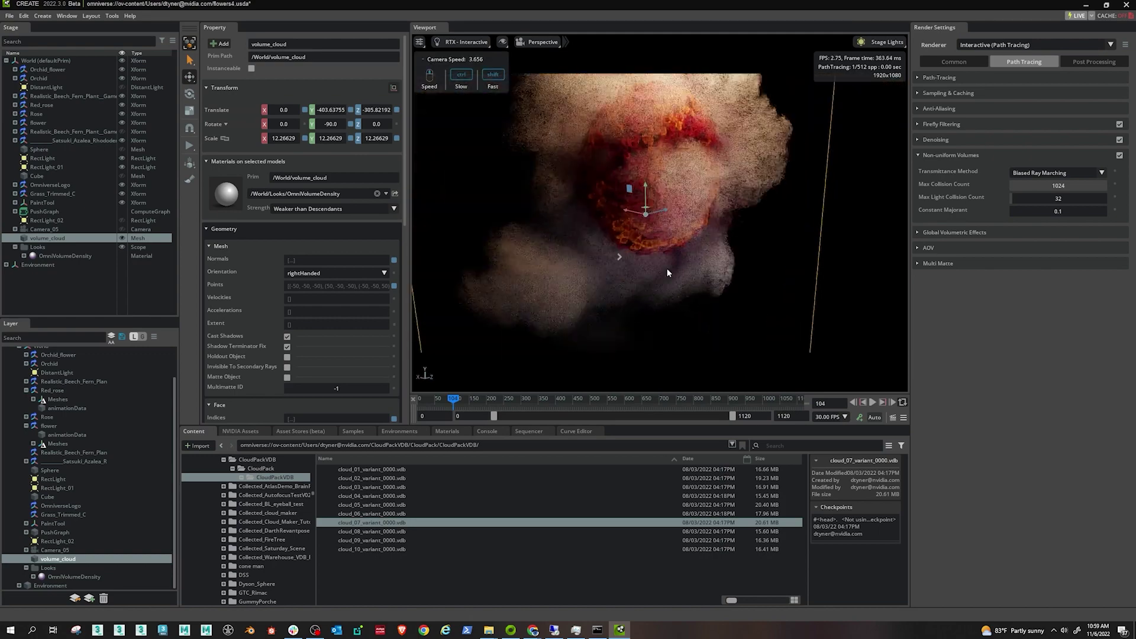
pyautogui.moveTo(699, 213); pyautogui.dragTo(678, 209)
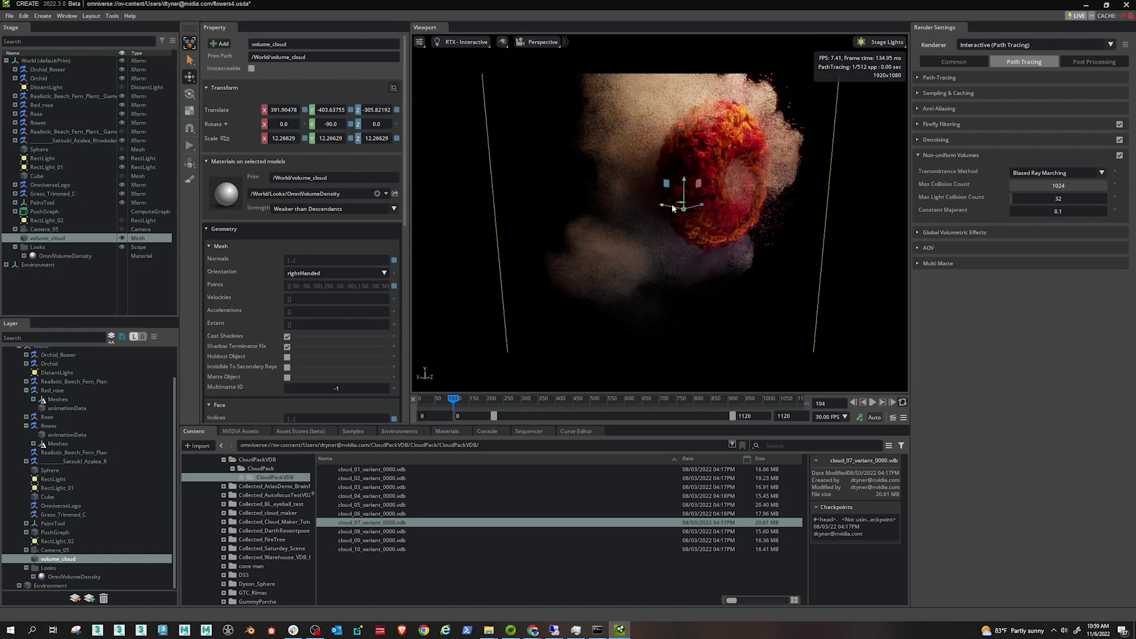
pyautogui.moveTo(672, 207); pyautogui.dragTo(679, 305, button='right')
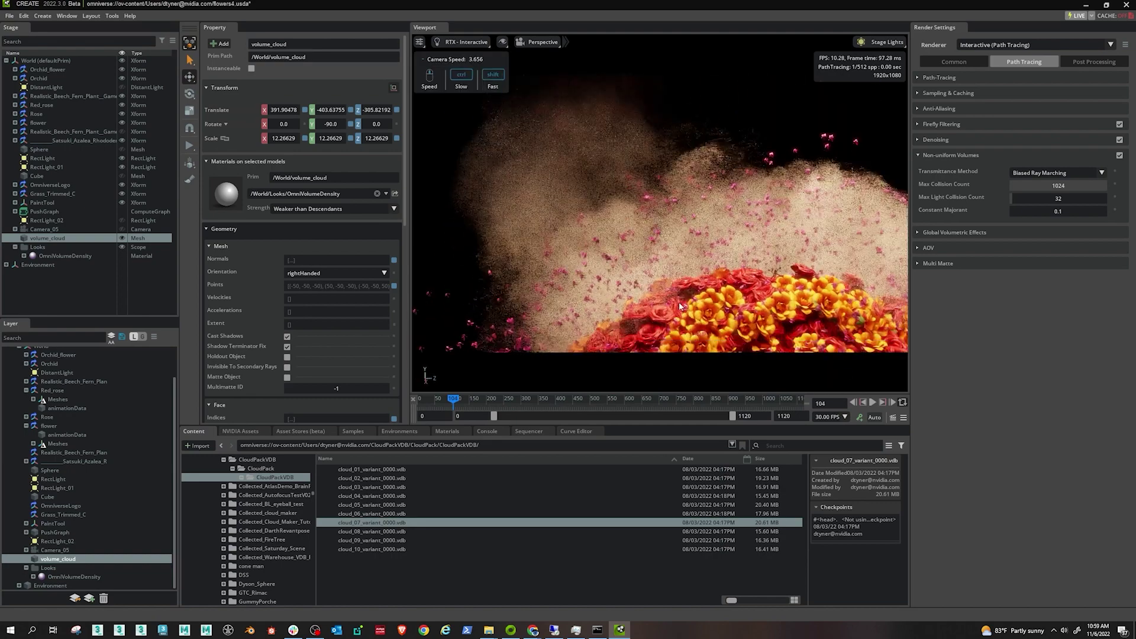
pyautogui.press('f')
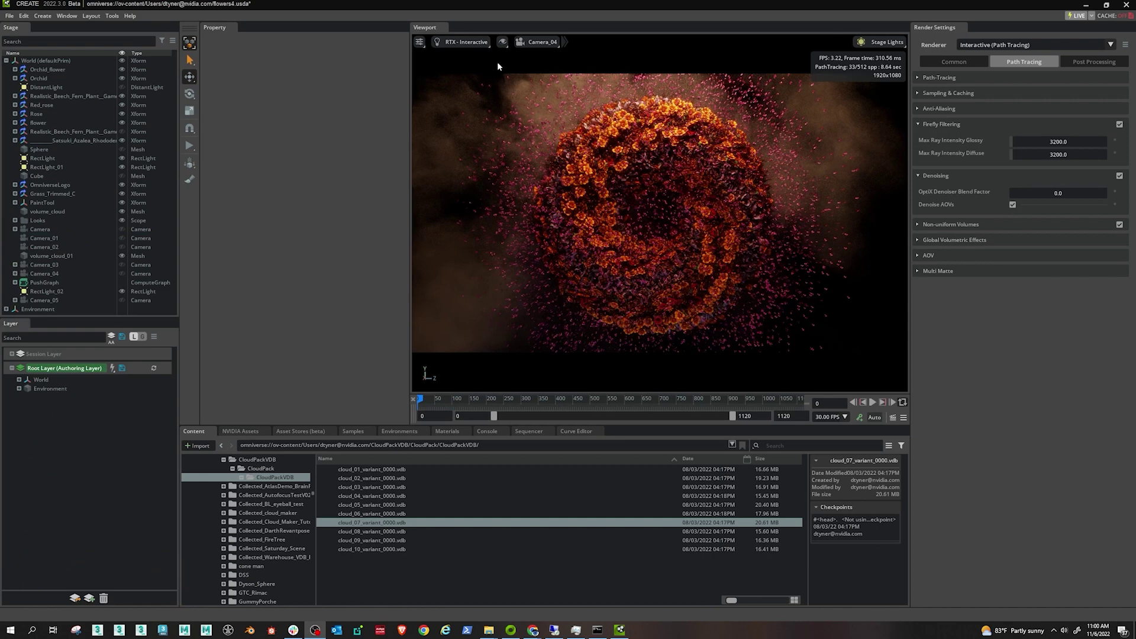
# Switch the renderer to RTX Real-Time and preview the animation through Camera_03 and Camera
pyautogui.click(514, 61)
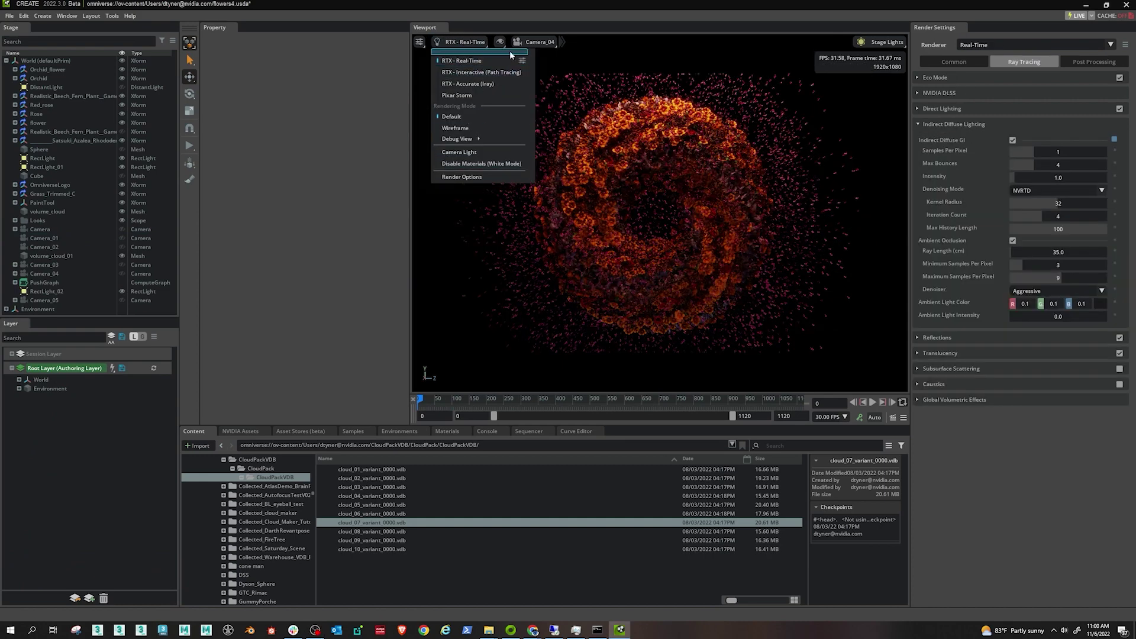
pyautogui.moveTo(532, 60)
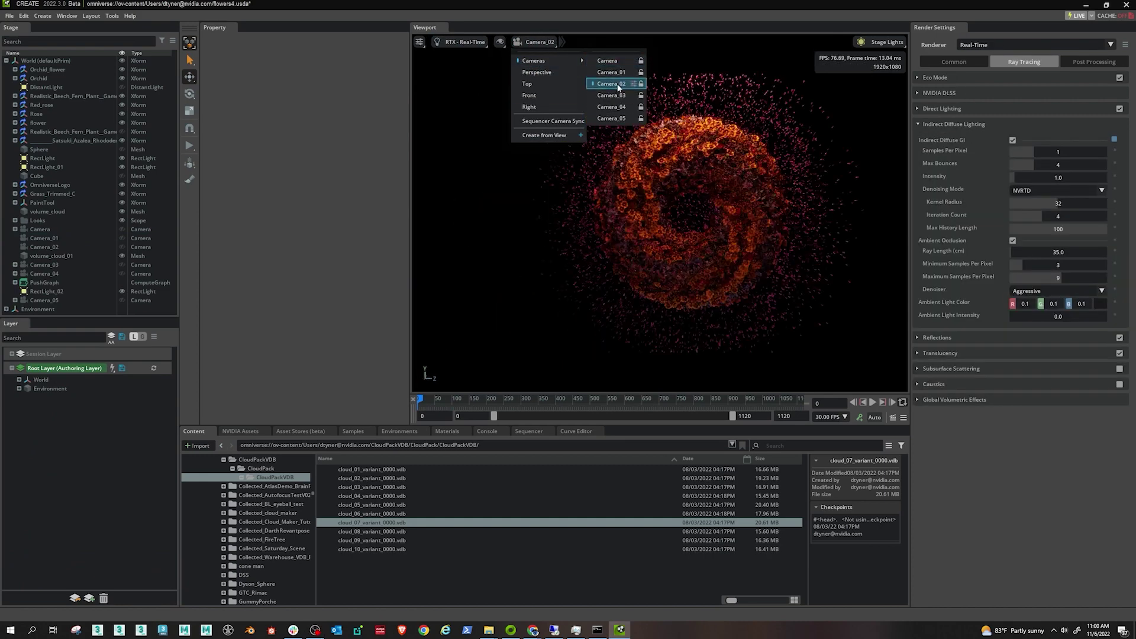
pyautogui.click(611, 95)
pyautogui.moveTo(438, 404); pyautogui.dragTo(641, 402)
pyautogui.click(607, 60)
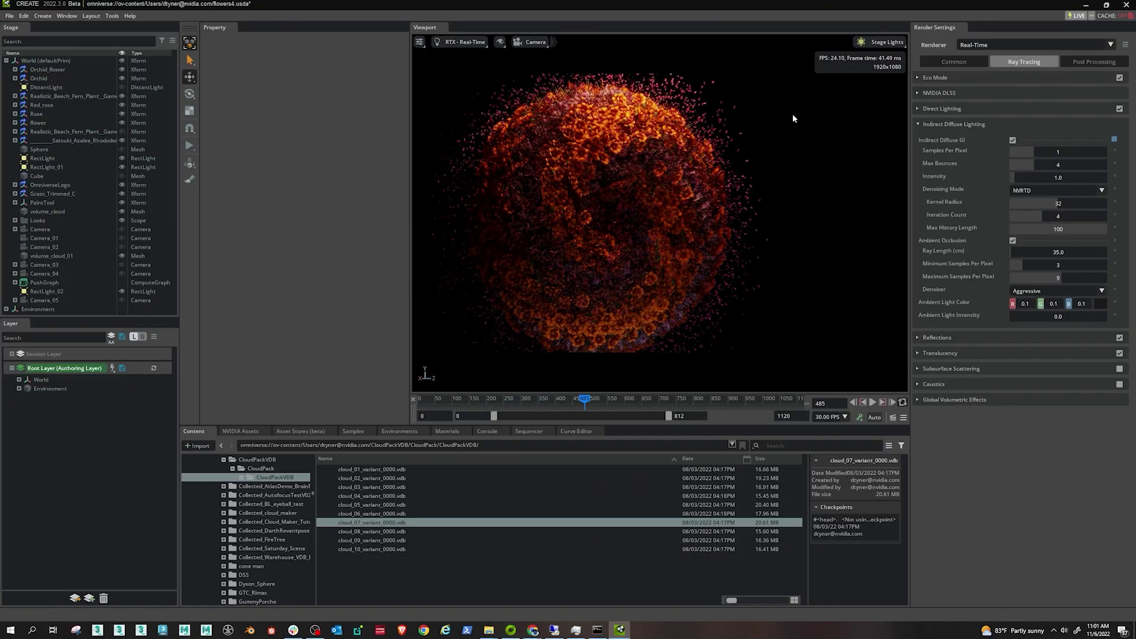